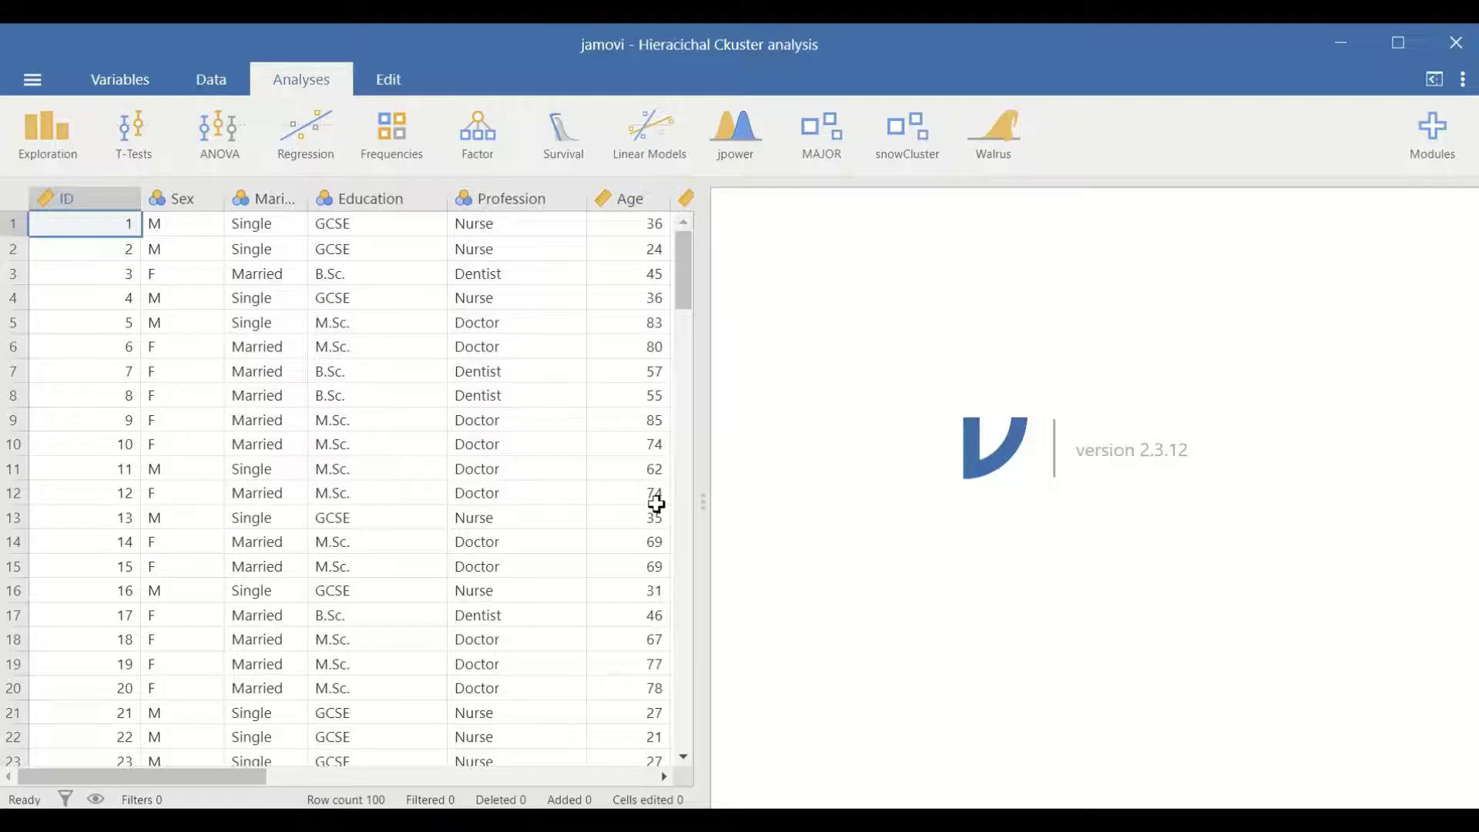
- Widen the data view to show all columns through Satisfaction and look through the dataset's rows
drag(704, 502, 1242, 502)
scroll(408, 332, down, 10)
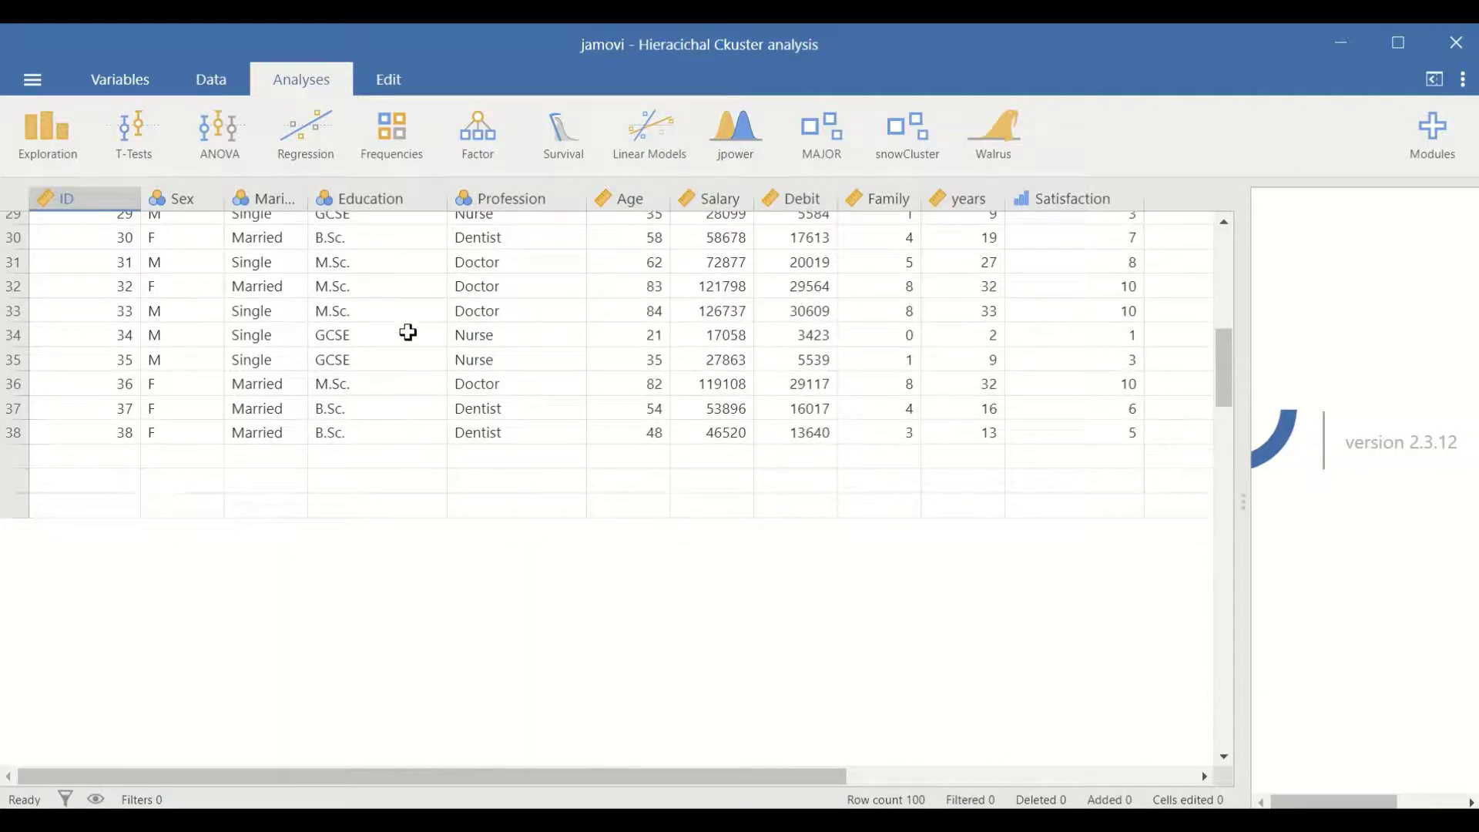
scroll(408, 332, down, 19)
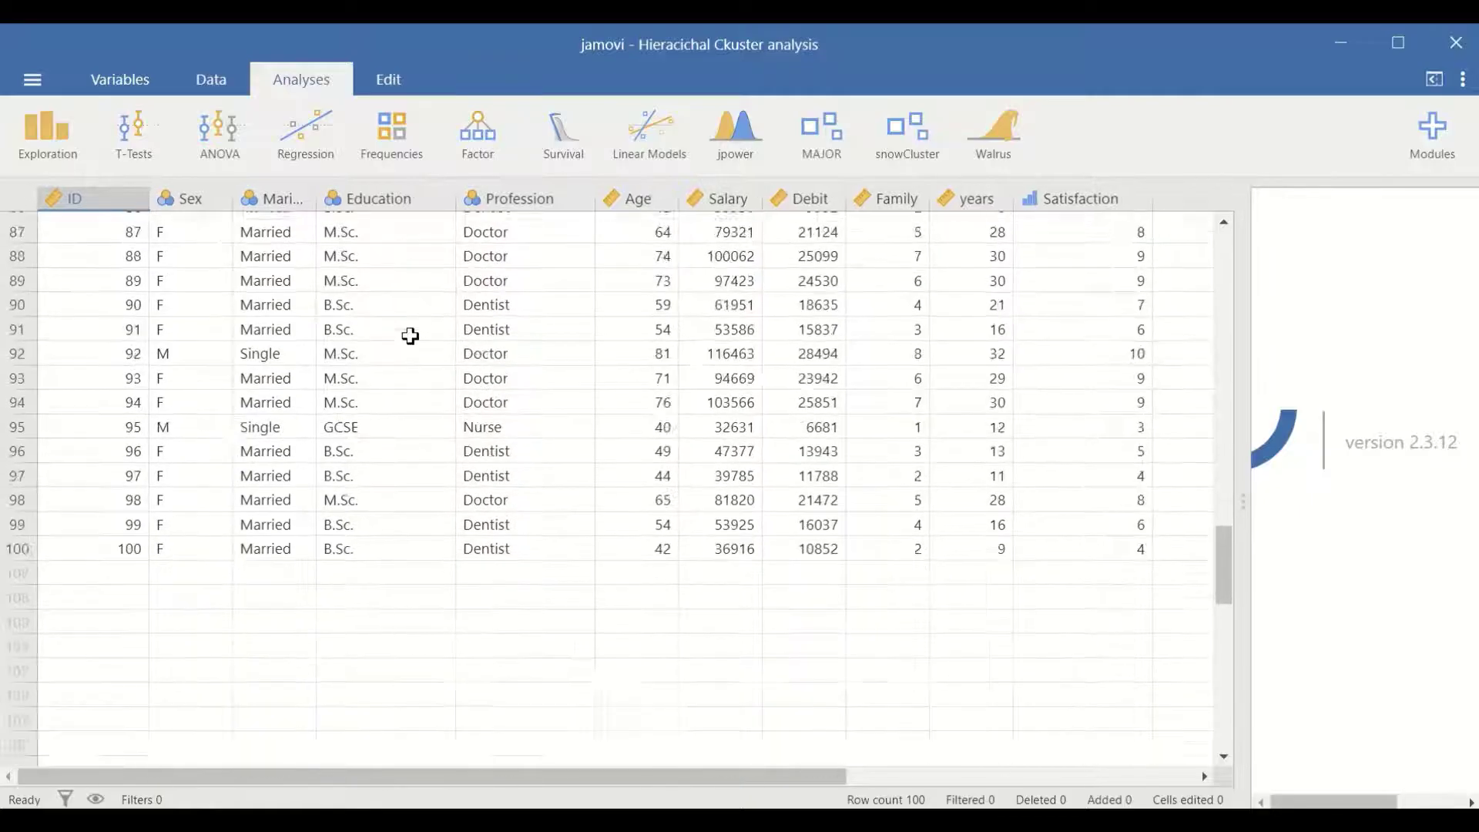
scroll(193, 478, up, 10)
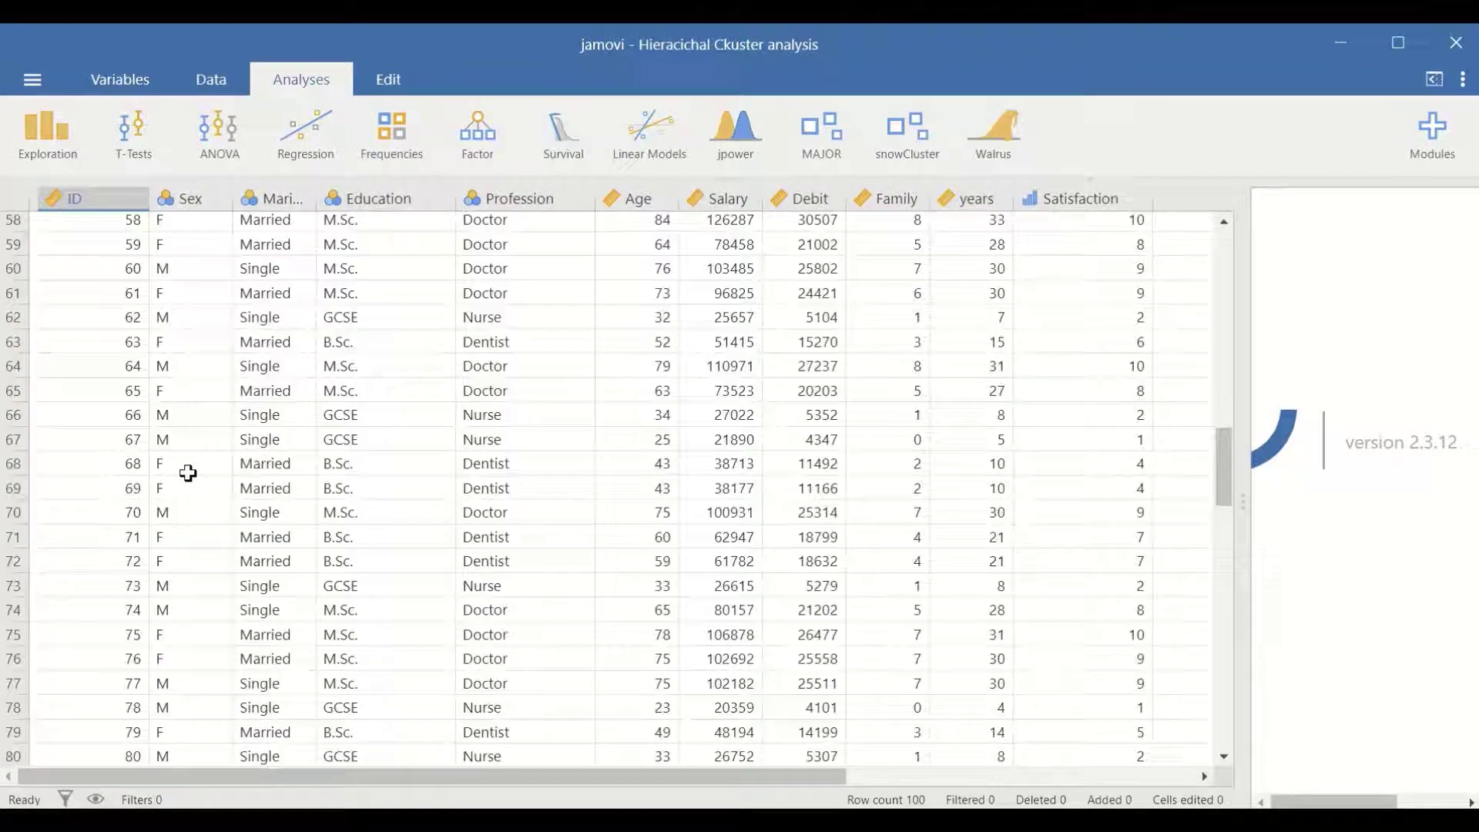
scroll(188, 473, up, 19)
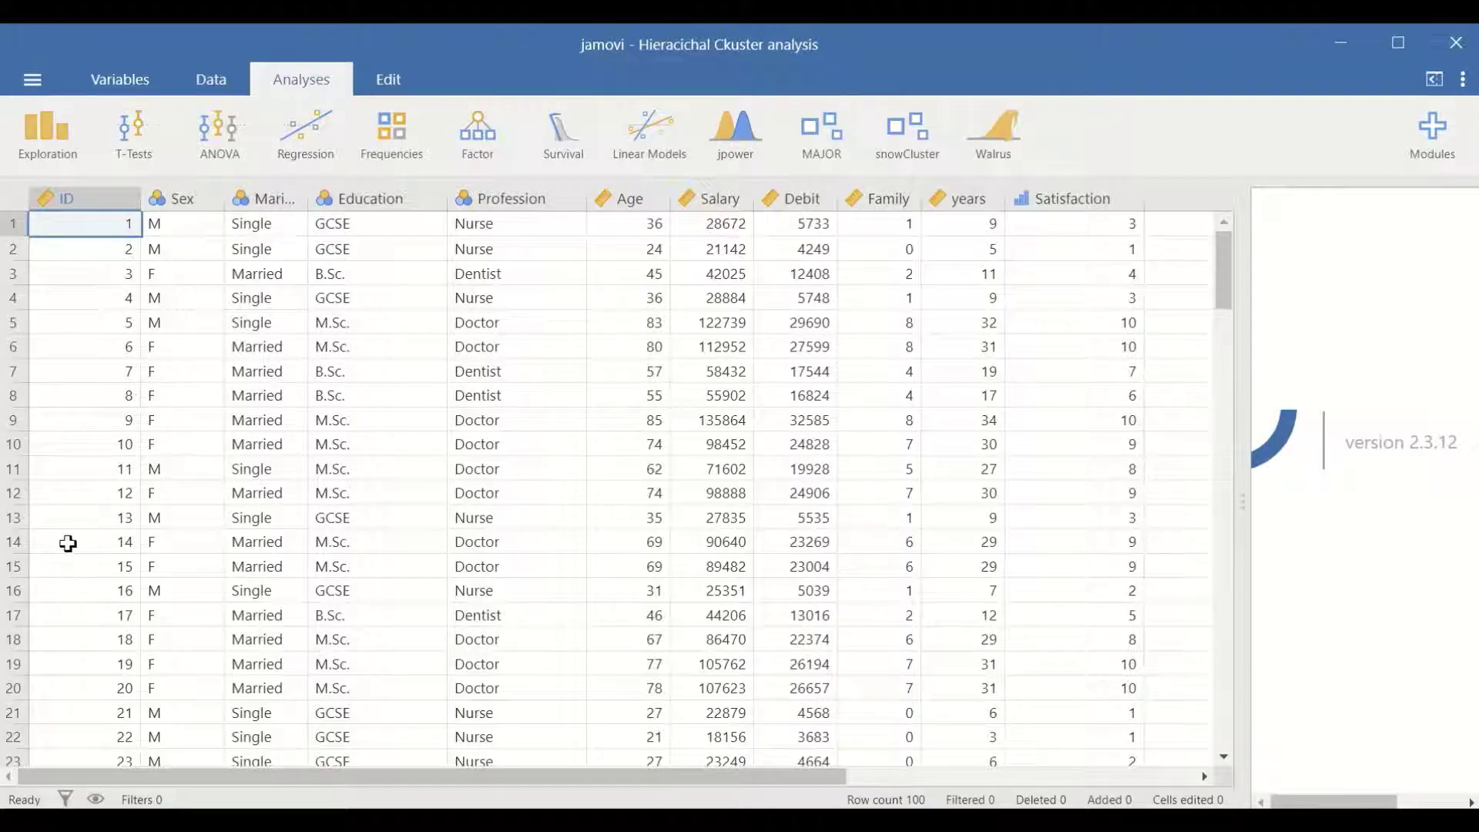
scroll(117, 511, down, 5)
scroll(149, 589, up, 5)
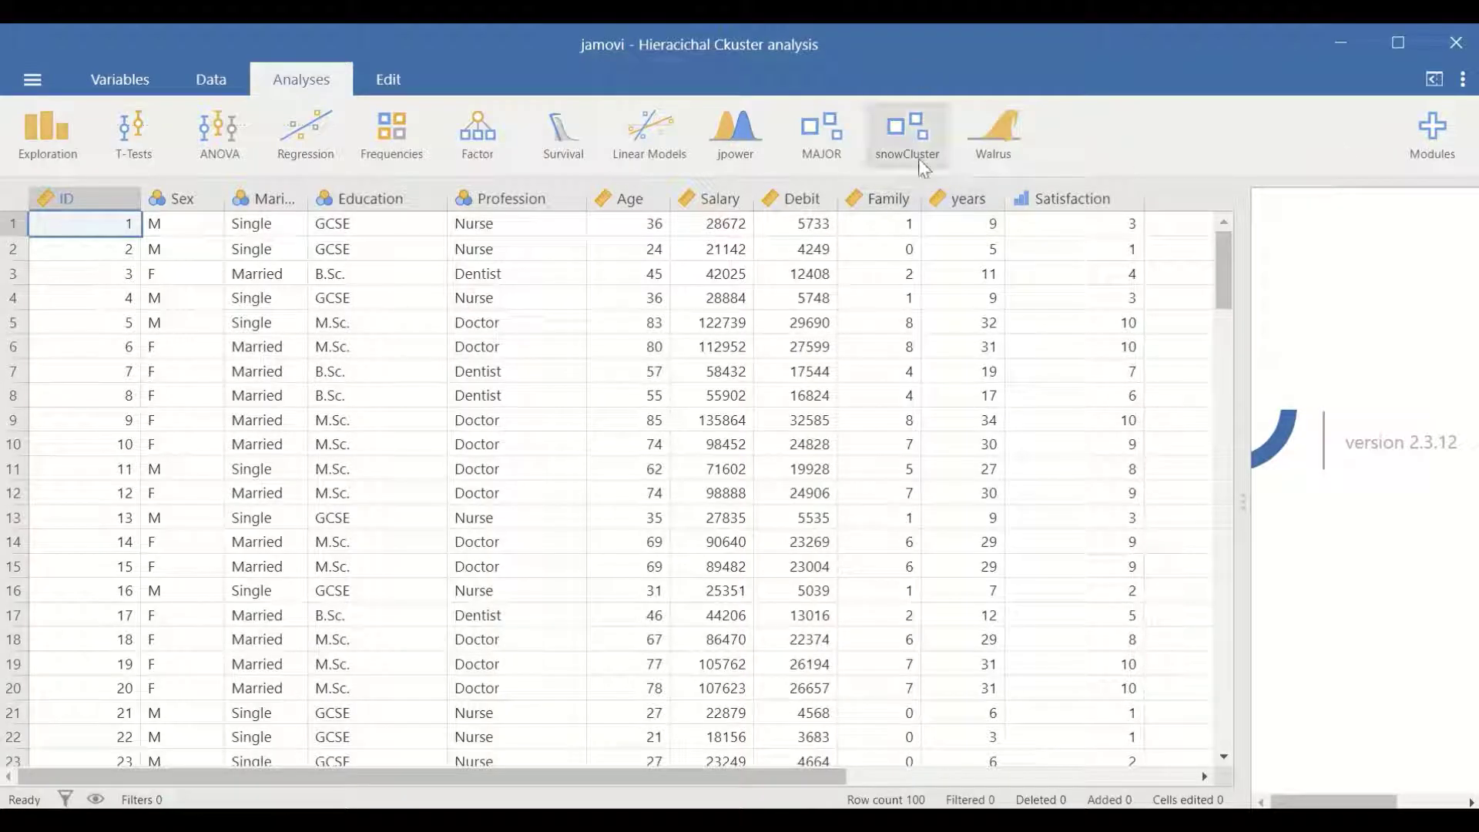
- Check the installed modules and start a snowCluster Hierarchical clustering method analysis, giving its options more room
click(1431, 137)
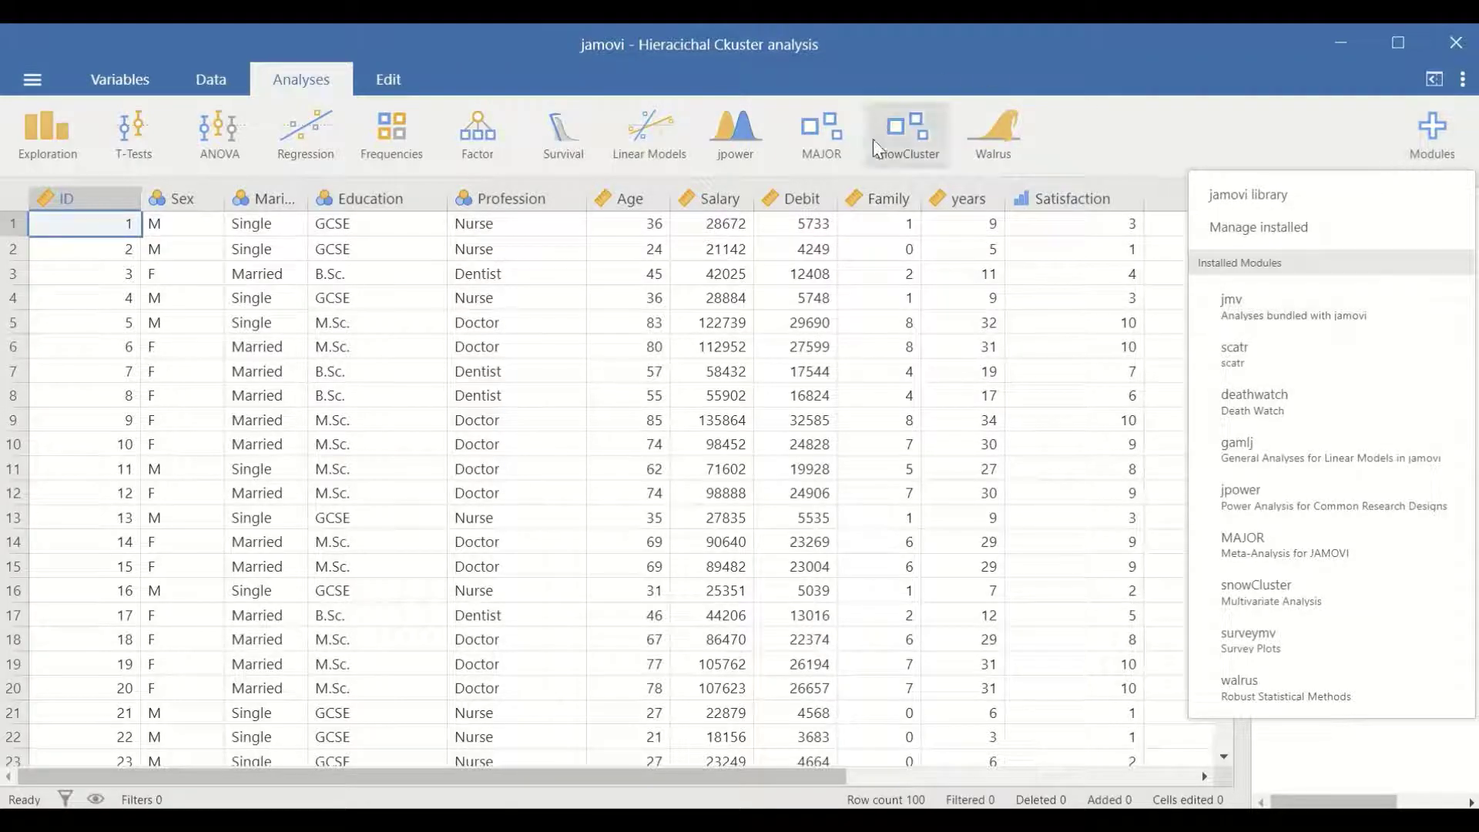
click(1171, 129)
click(914, 151)
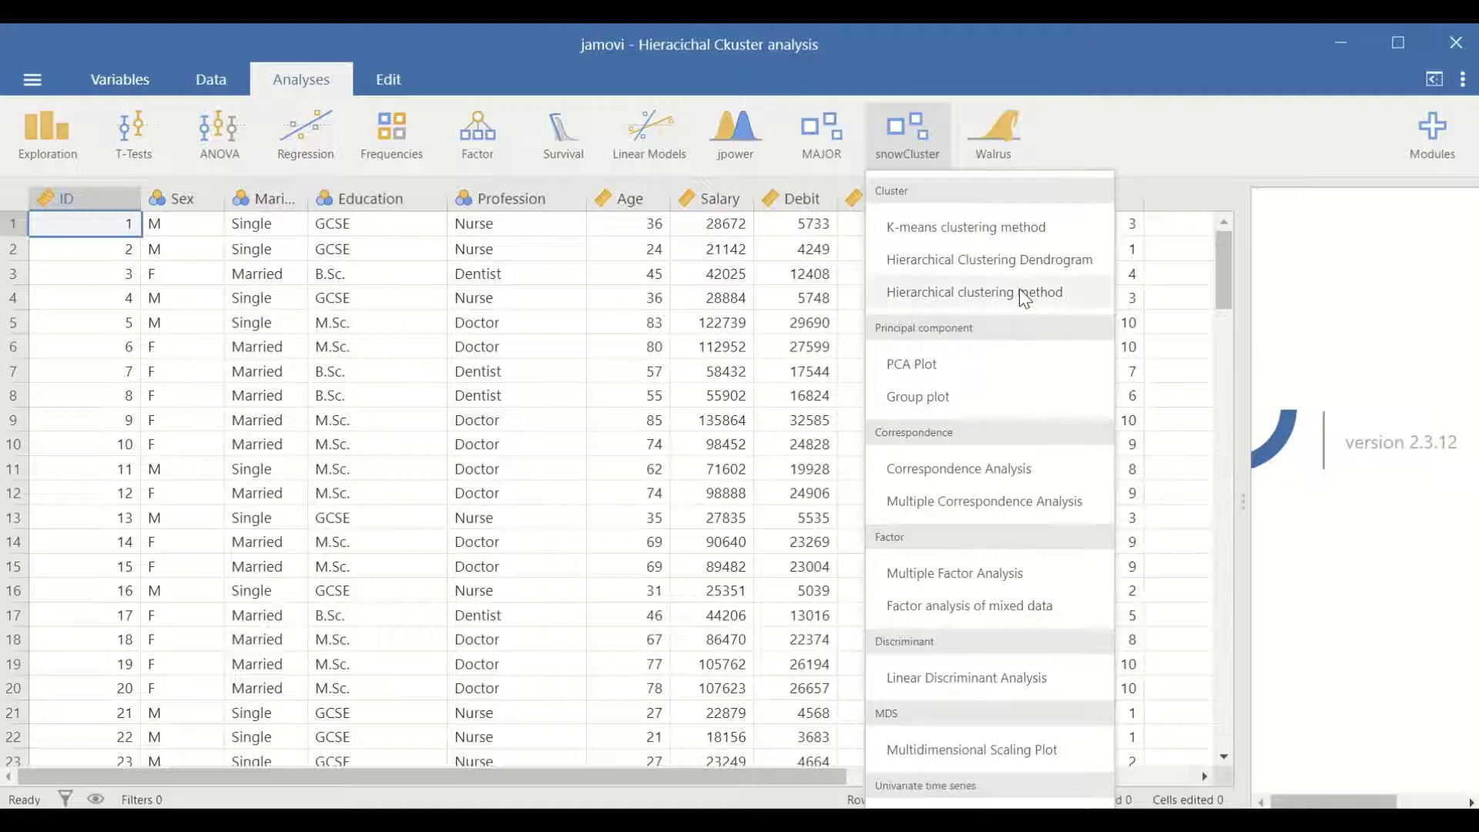
click(1006, 290)
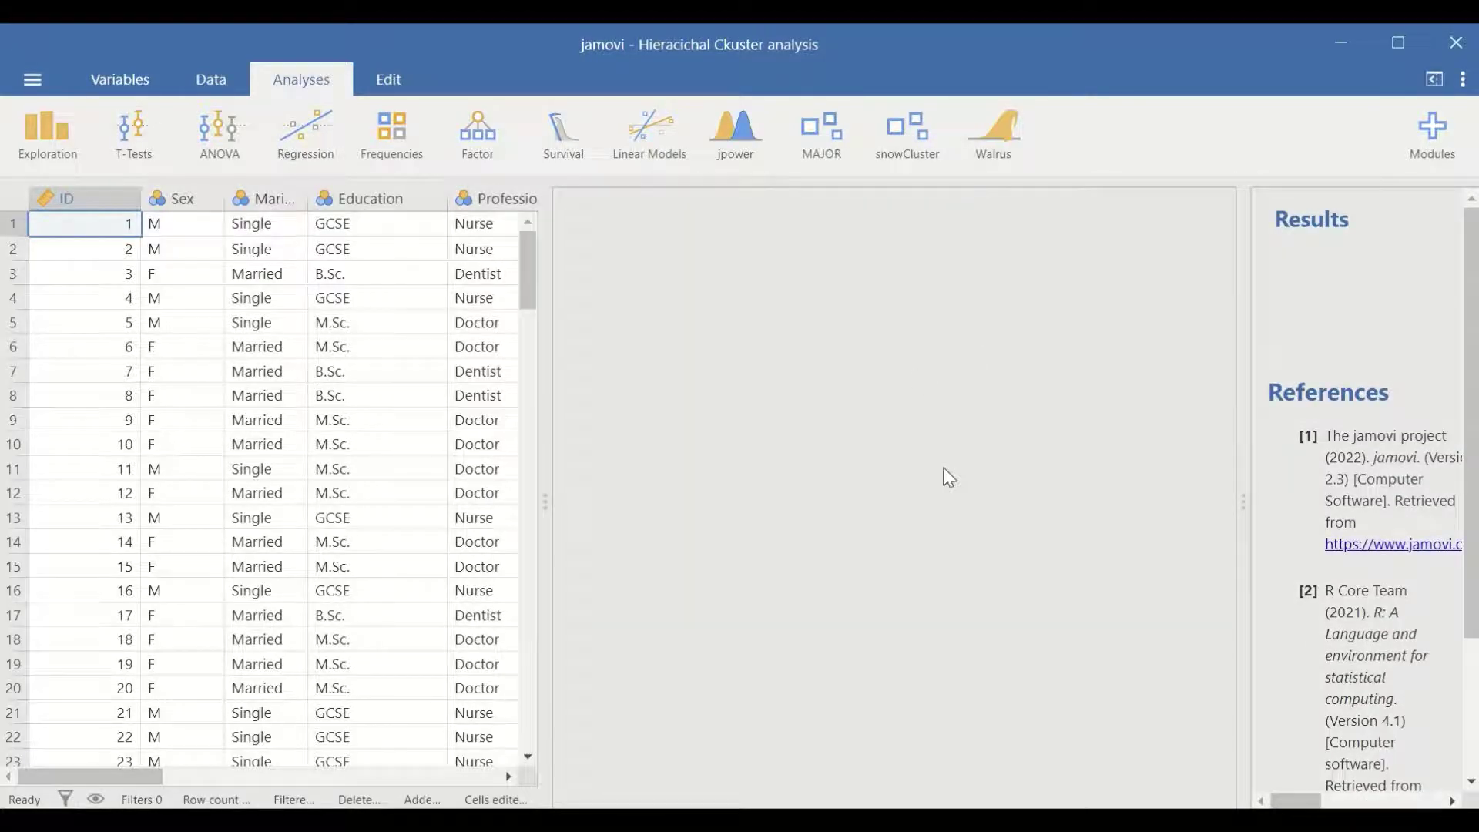
drag(552, 517, 115, 503)
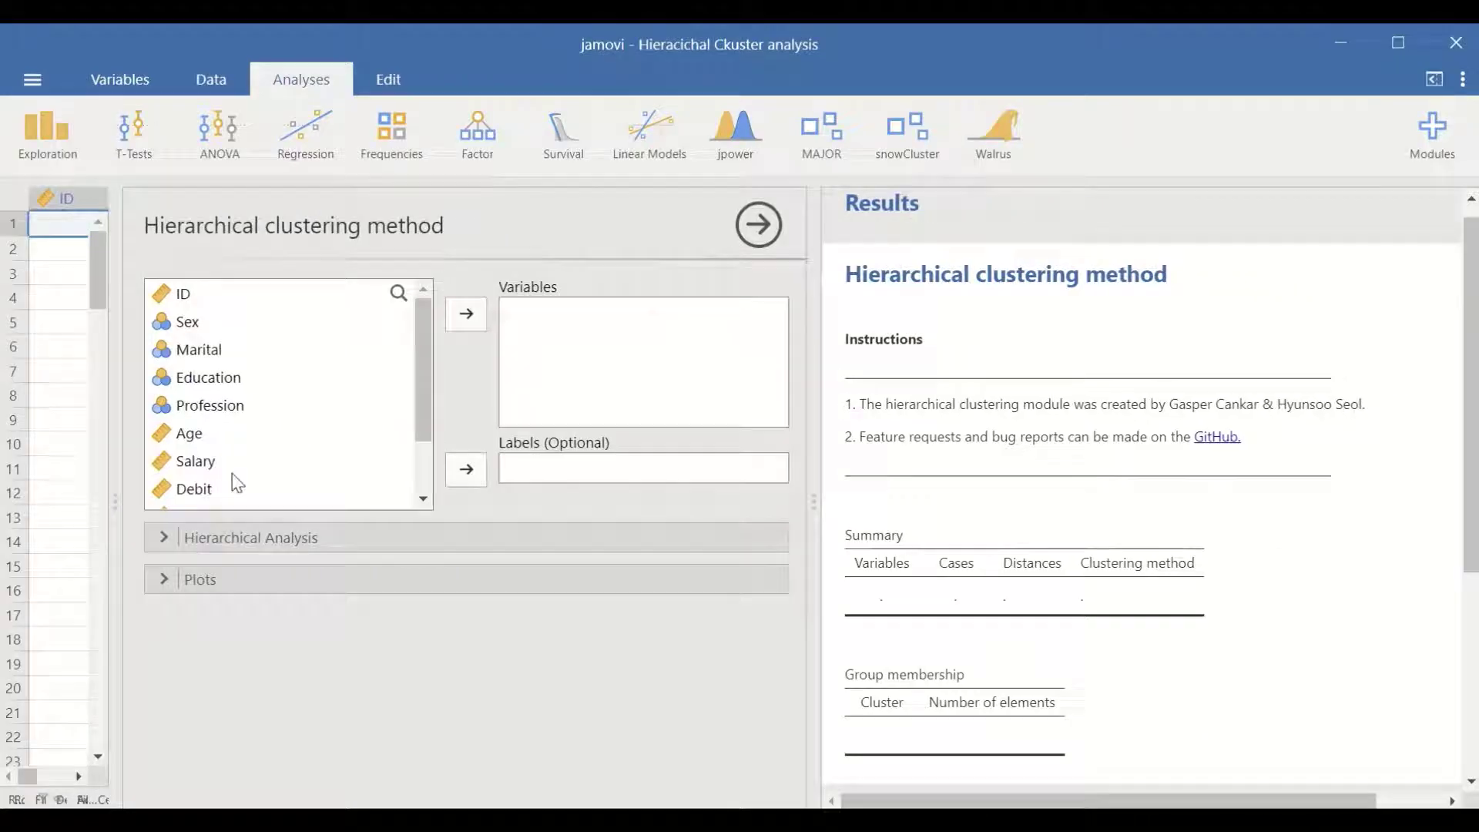
- Assign Age, Salary, Debit, Family and years as the clustering variables
scroll(192, 431, down, 1)
click(189, 355)
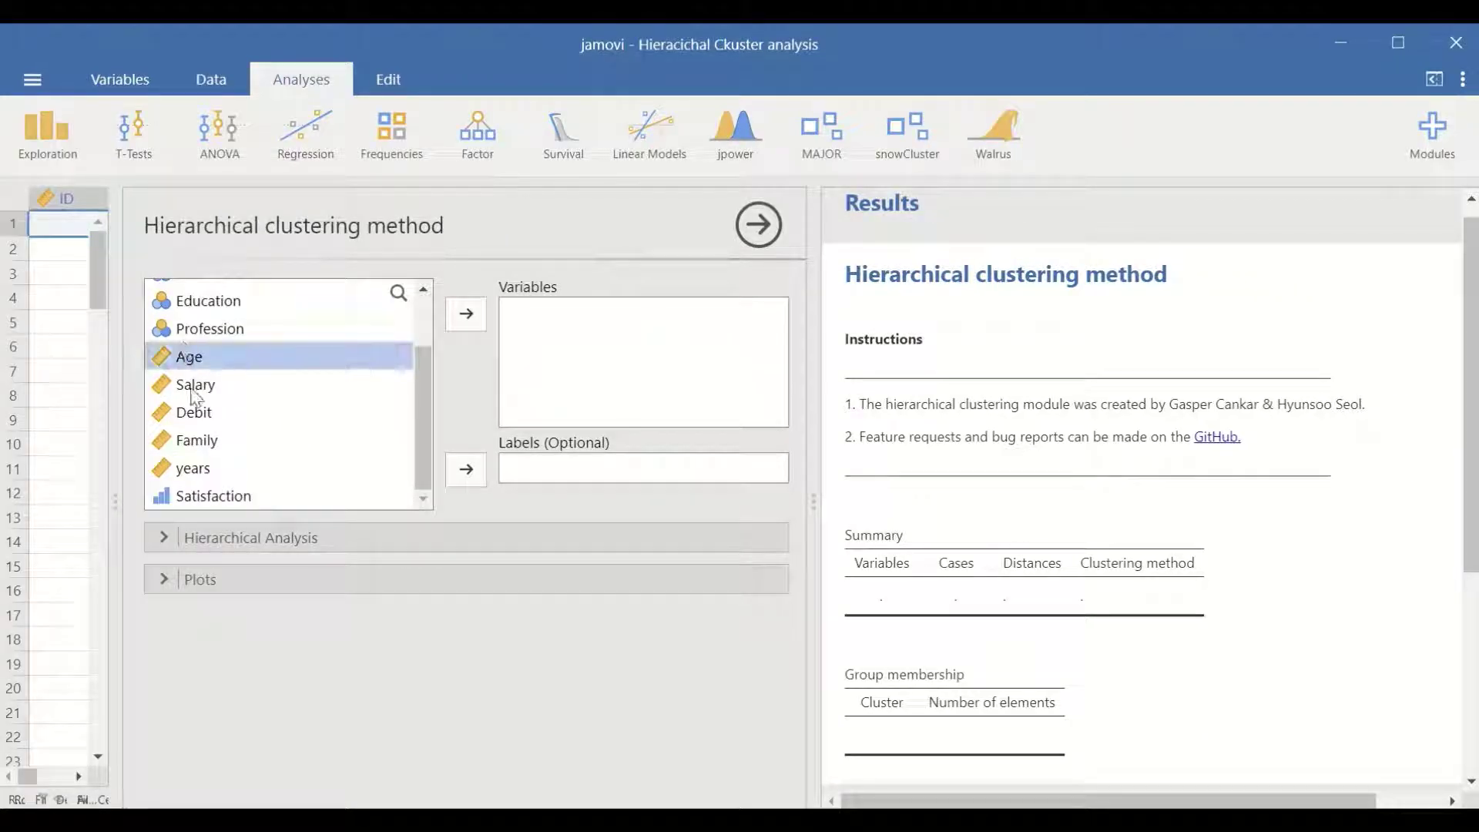
shift+click(196, 387)
shift+click(195, 414)
shift+click(197, 442)
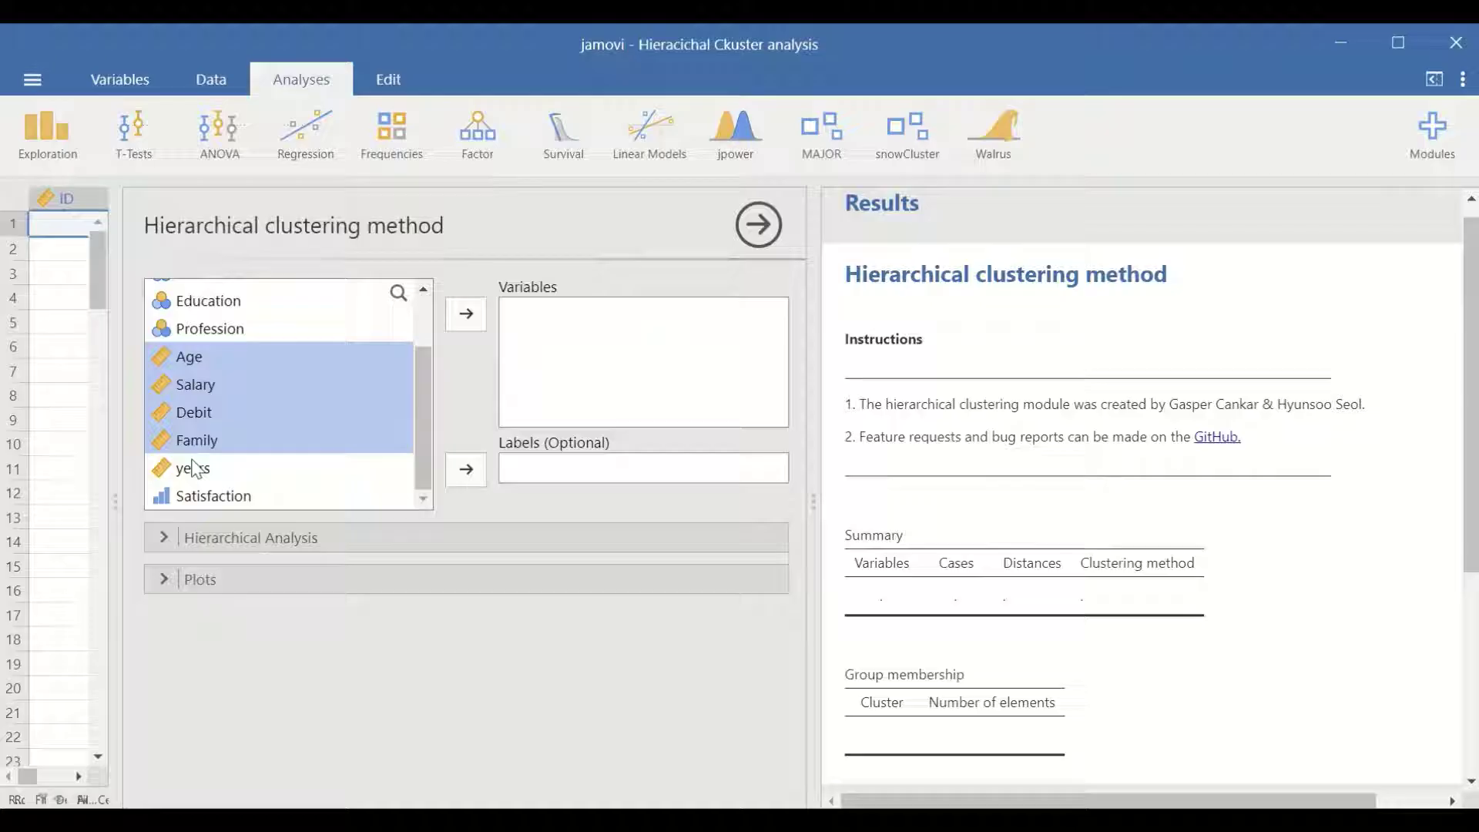
shift+click(193, 468)
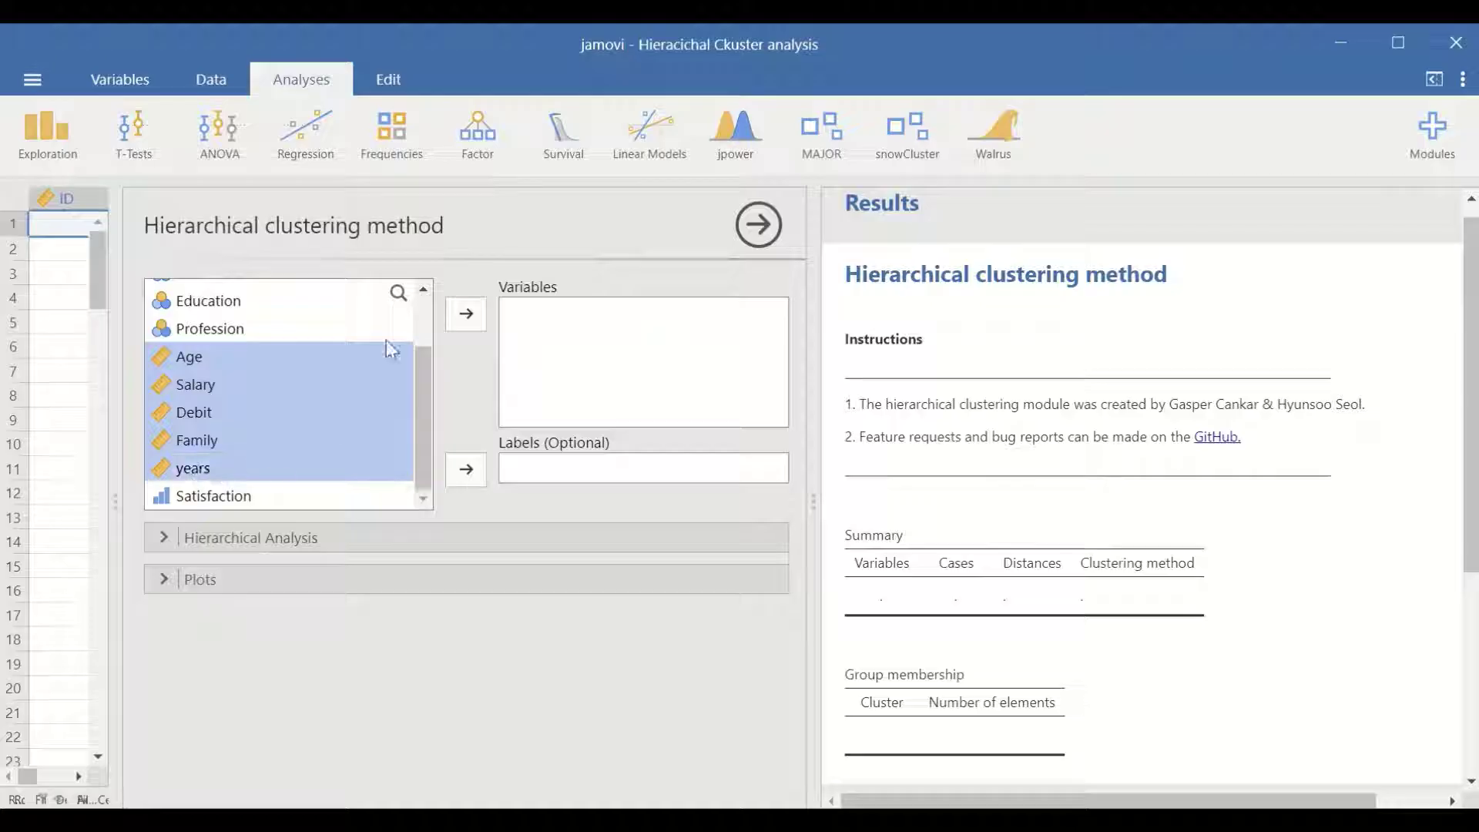
click(466, 314)
scroll(1309, 486, down, 1)
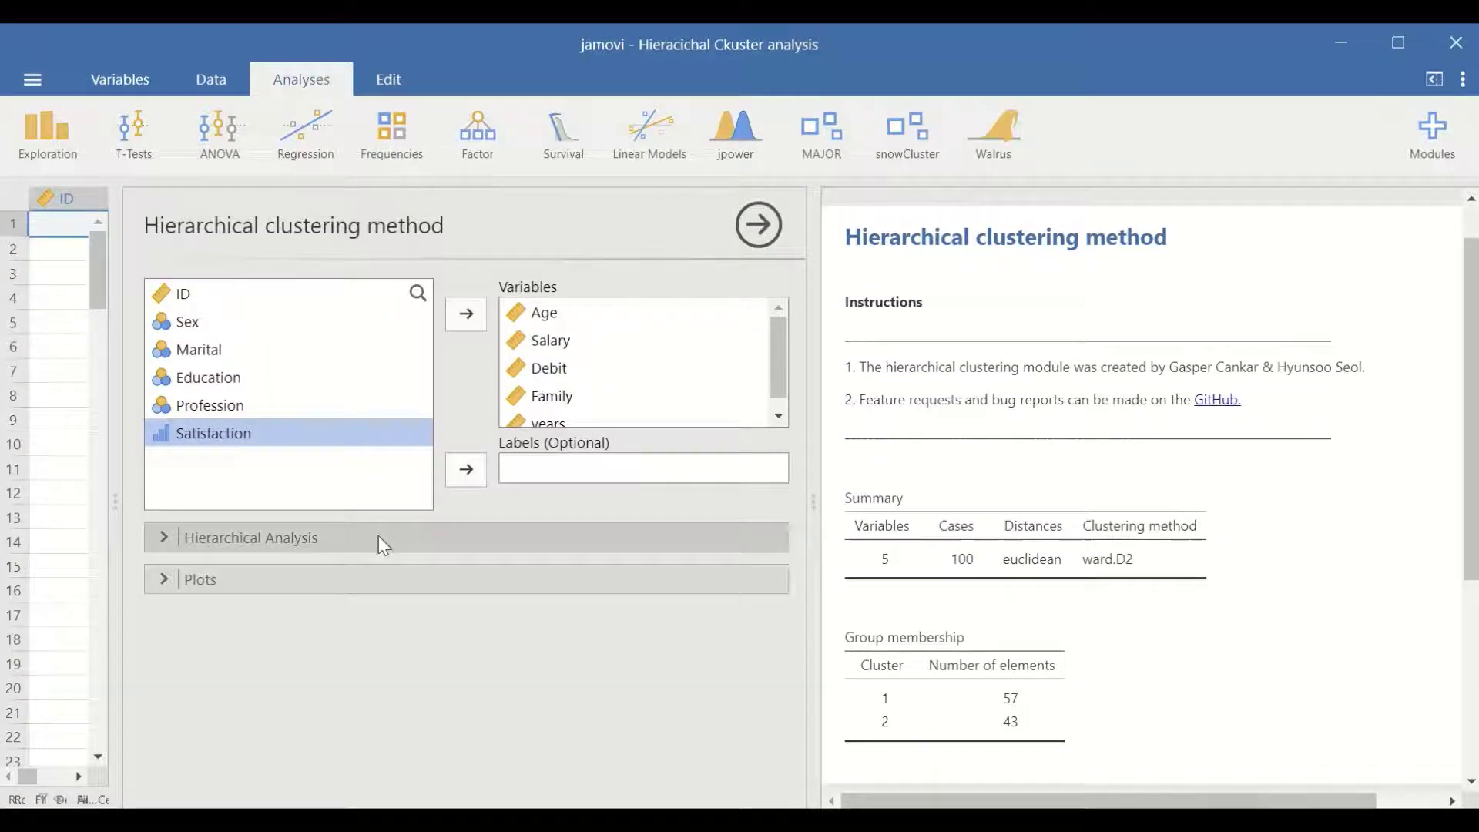
- In the hierarchical analysis options, keep the euclidean distance measure and set the clustering method to ward.D
click(312, 537)
scroll(409, 579, down, 3)
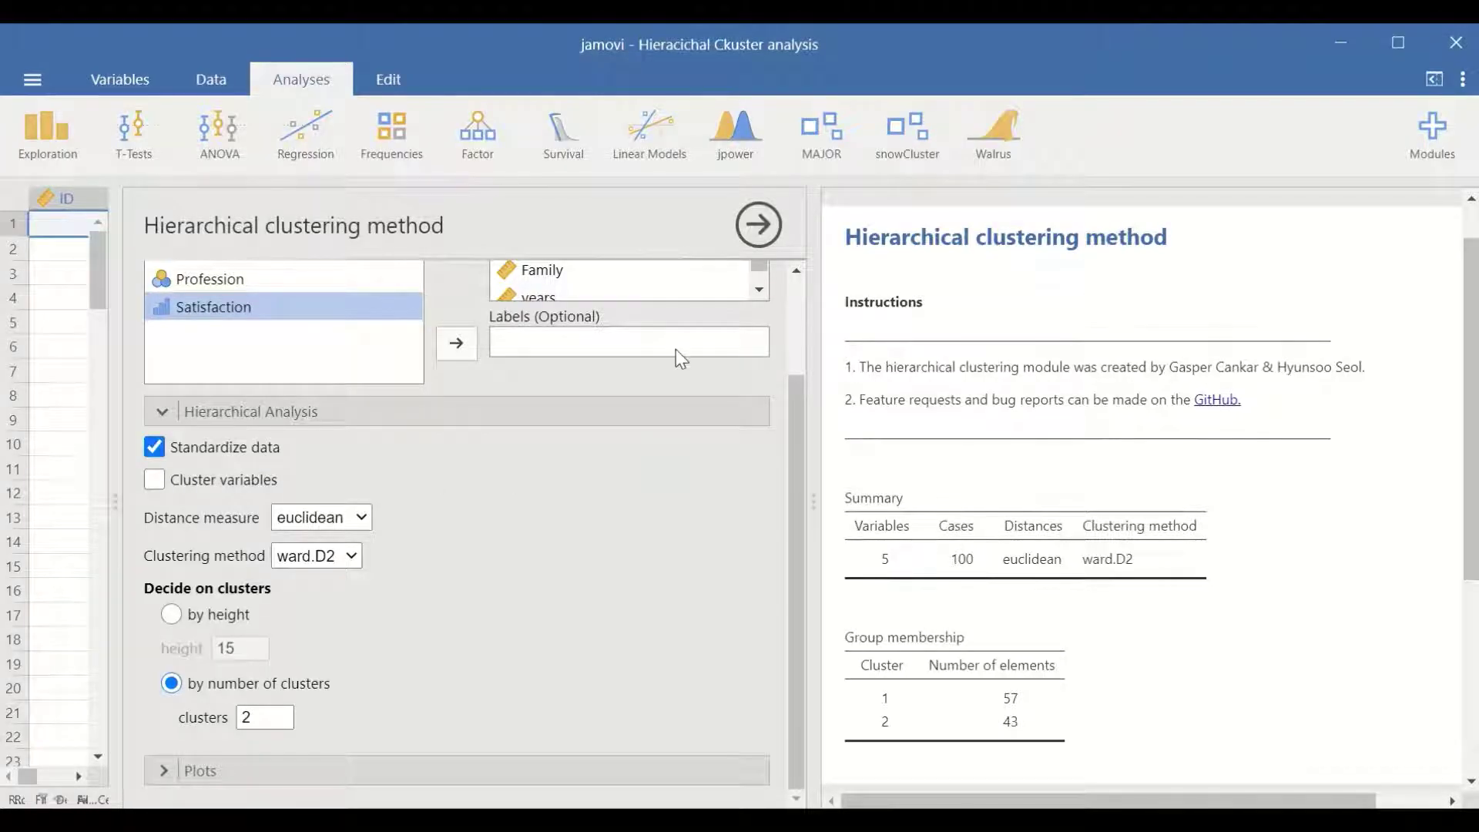
scroll(743, 363, up, 3)
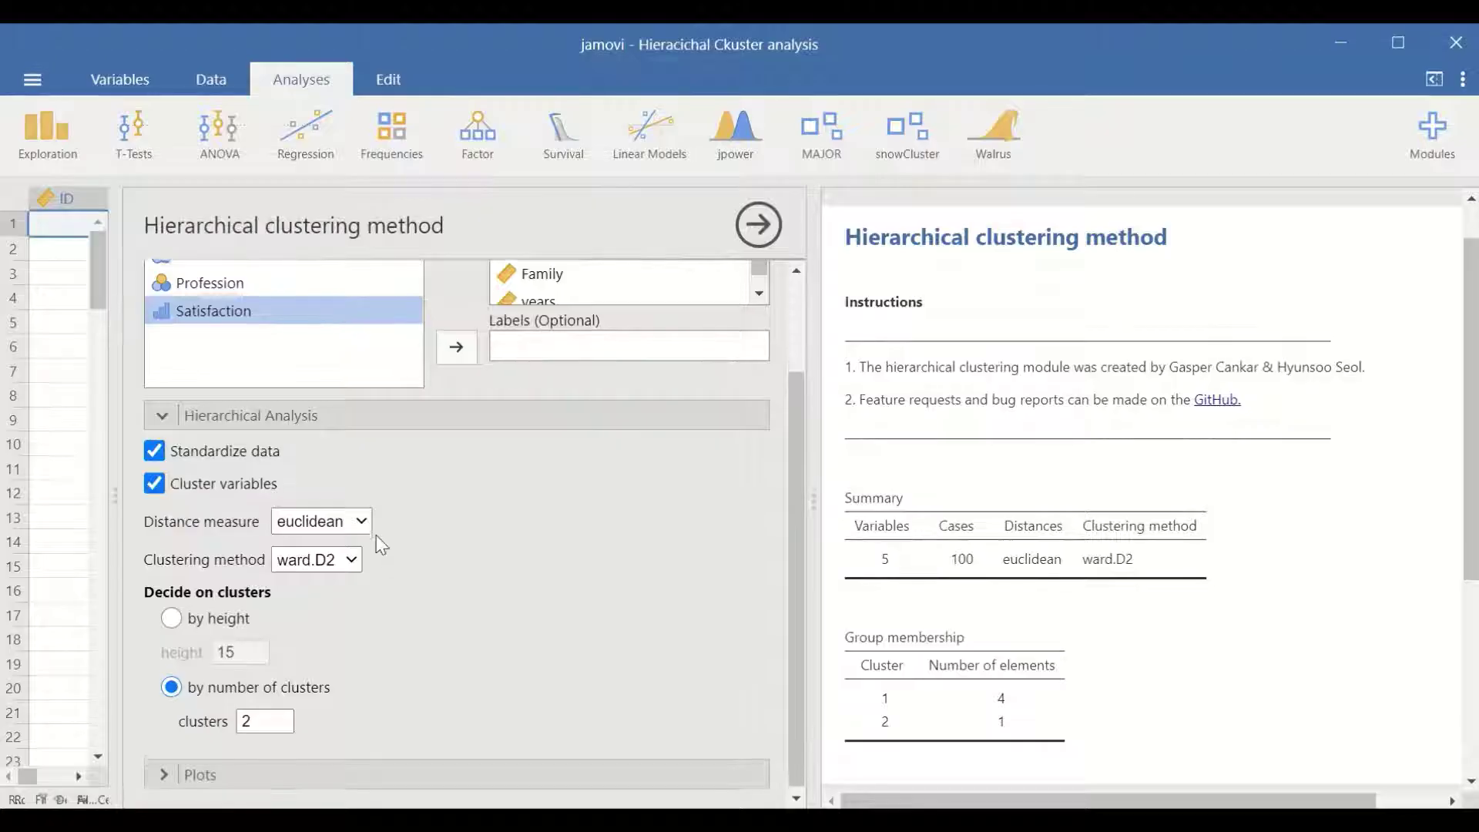
scroll(382, 545, down, 1)
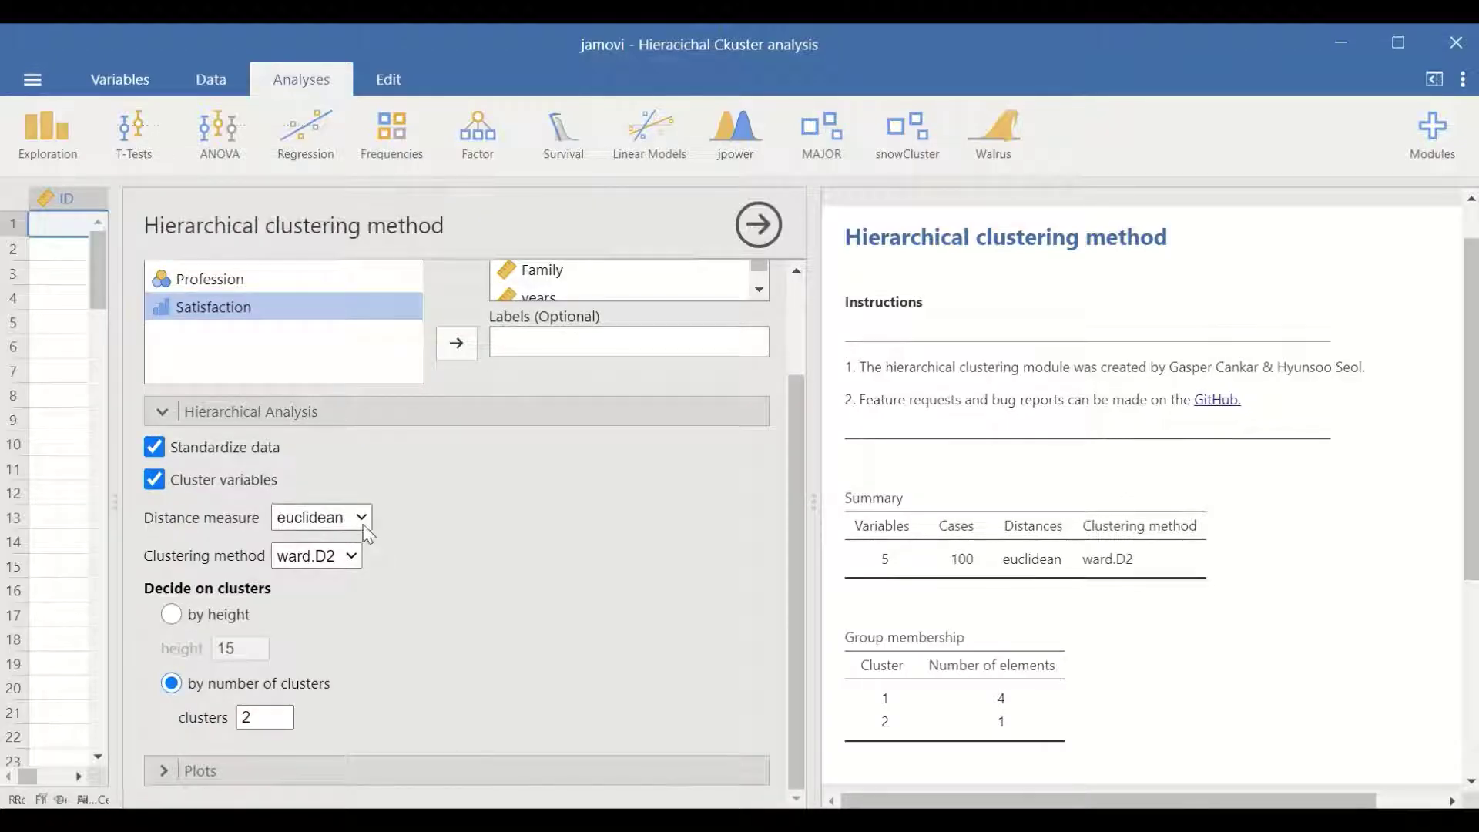
click(361, 517)
click(457, 526)
click(337, 559)
click(322, 600)
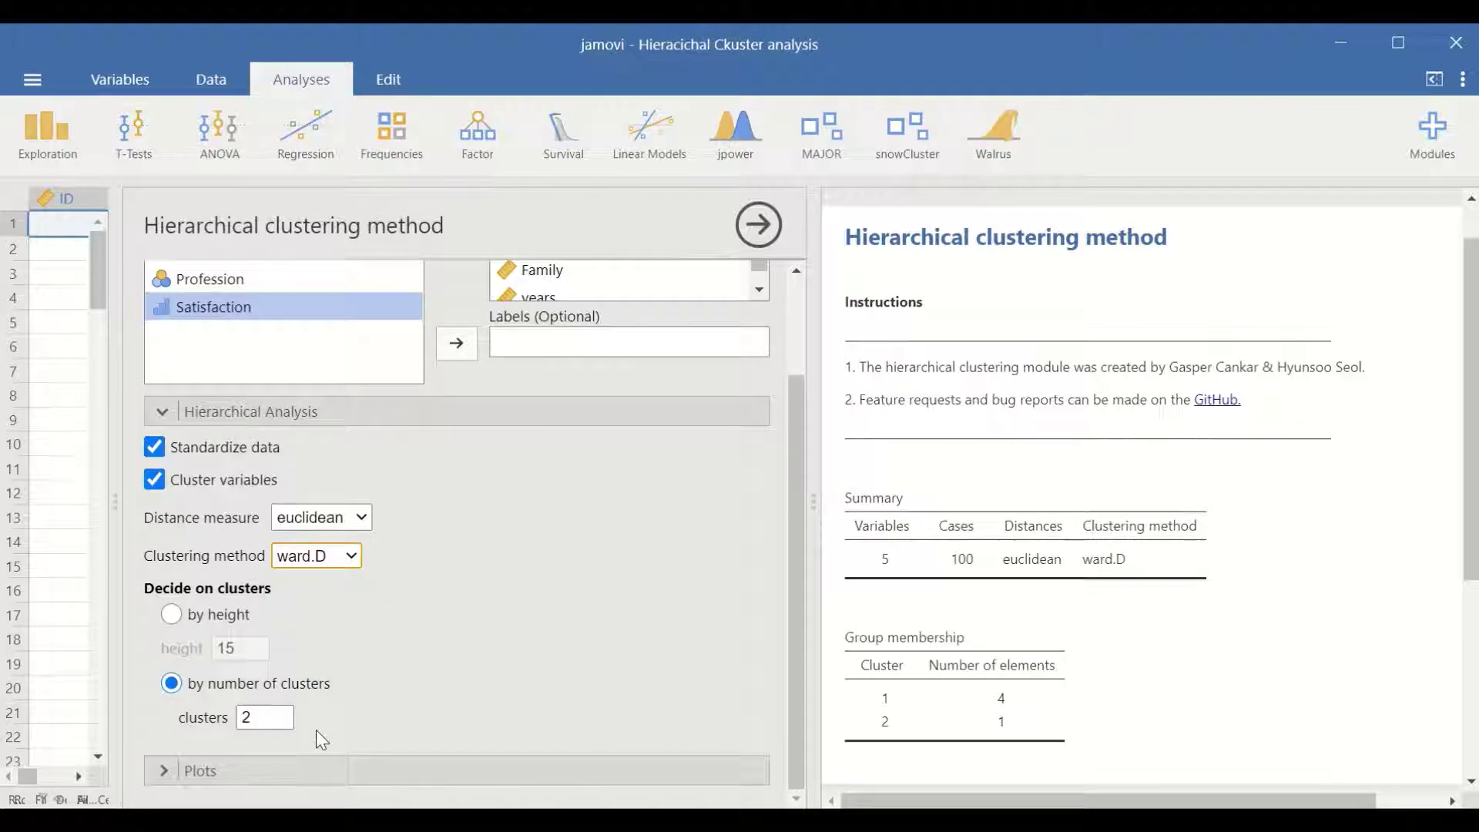
- Set the number of clusters to 3 and plot the dendrogram
click(266, 716)
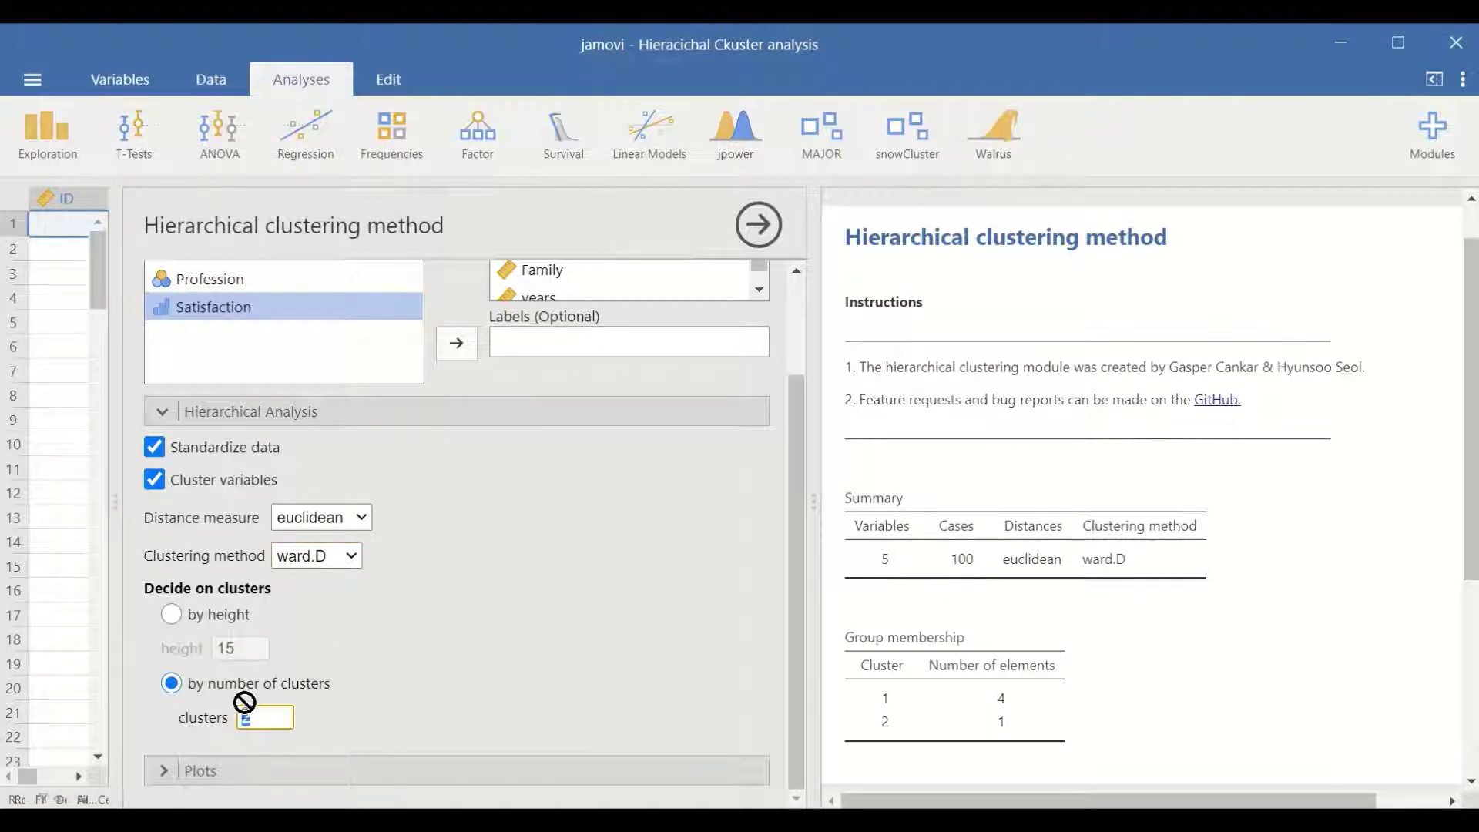
text(3)
click(297, 767)
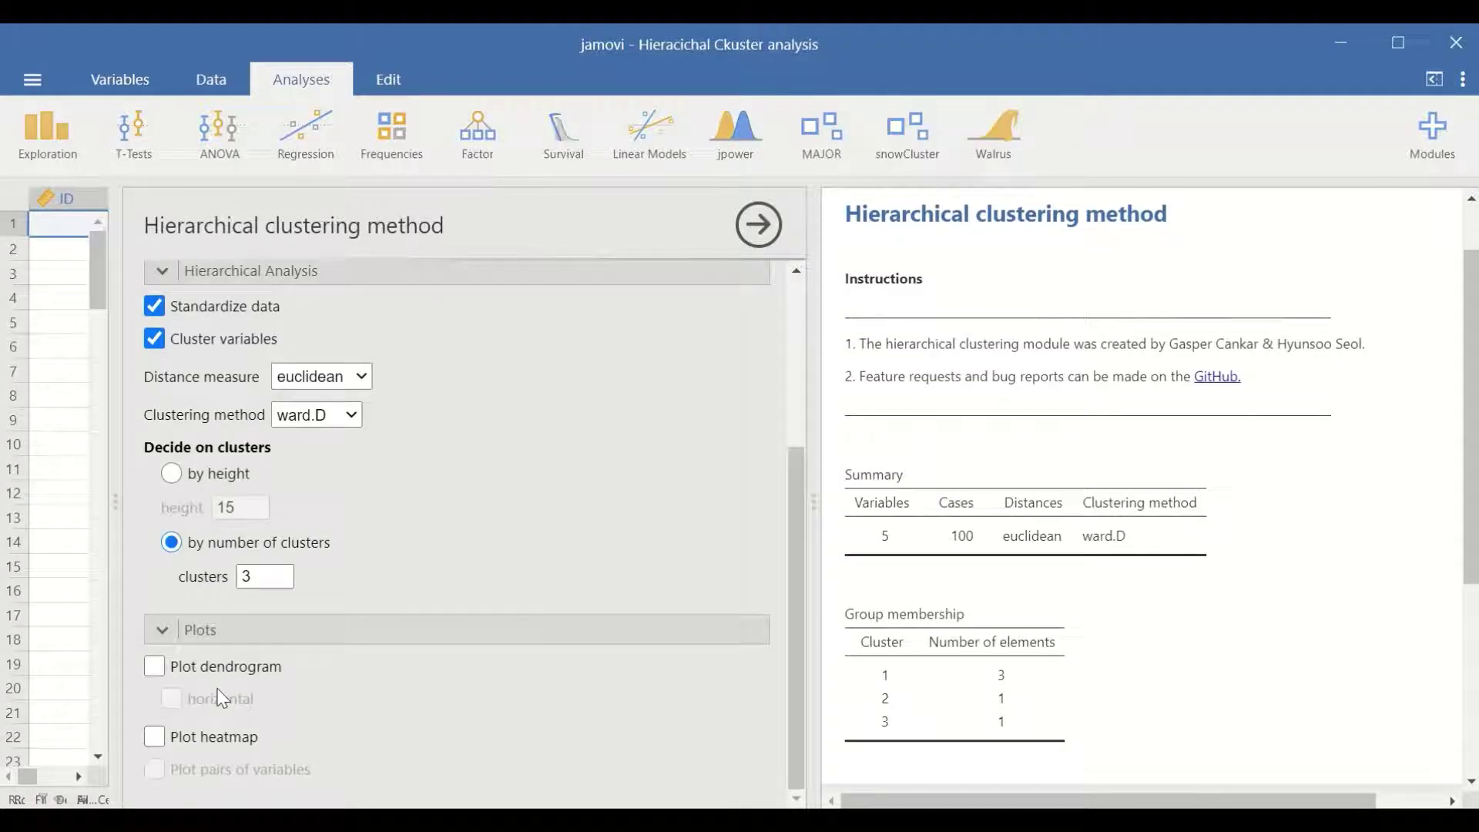
click(158, 667)
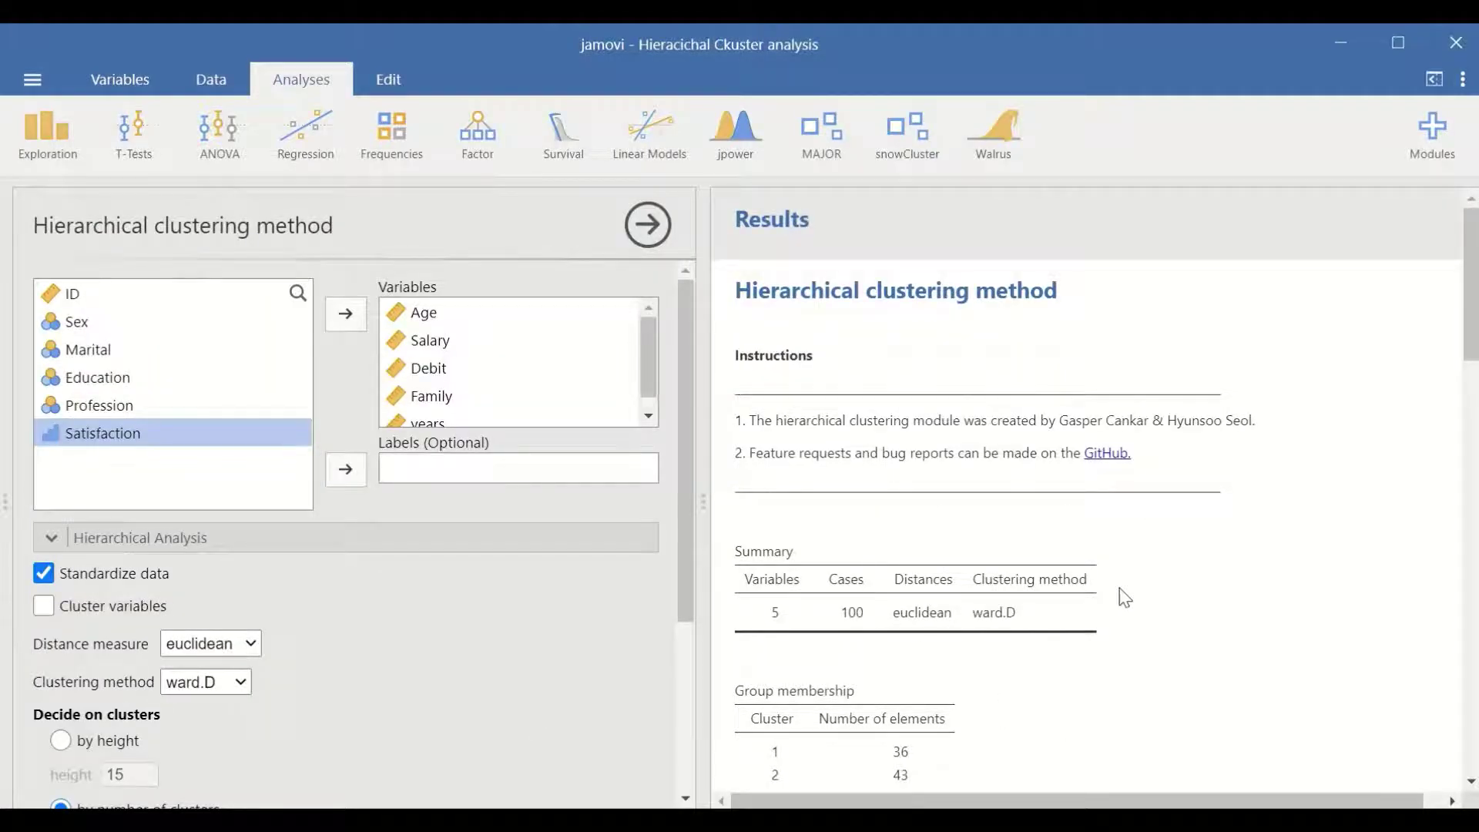
- Examine the summary, the group membership table and the cluster boxes in the dendrogram
scroll(1125, 597, down, 5)
scroll(1125, 600, up, 5)
scroll(995, 640, down, 2)
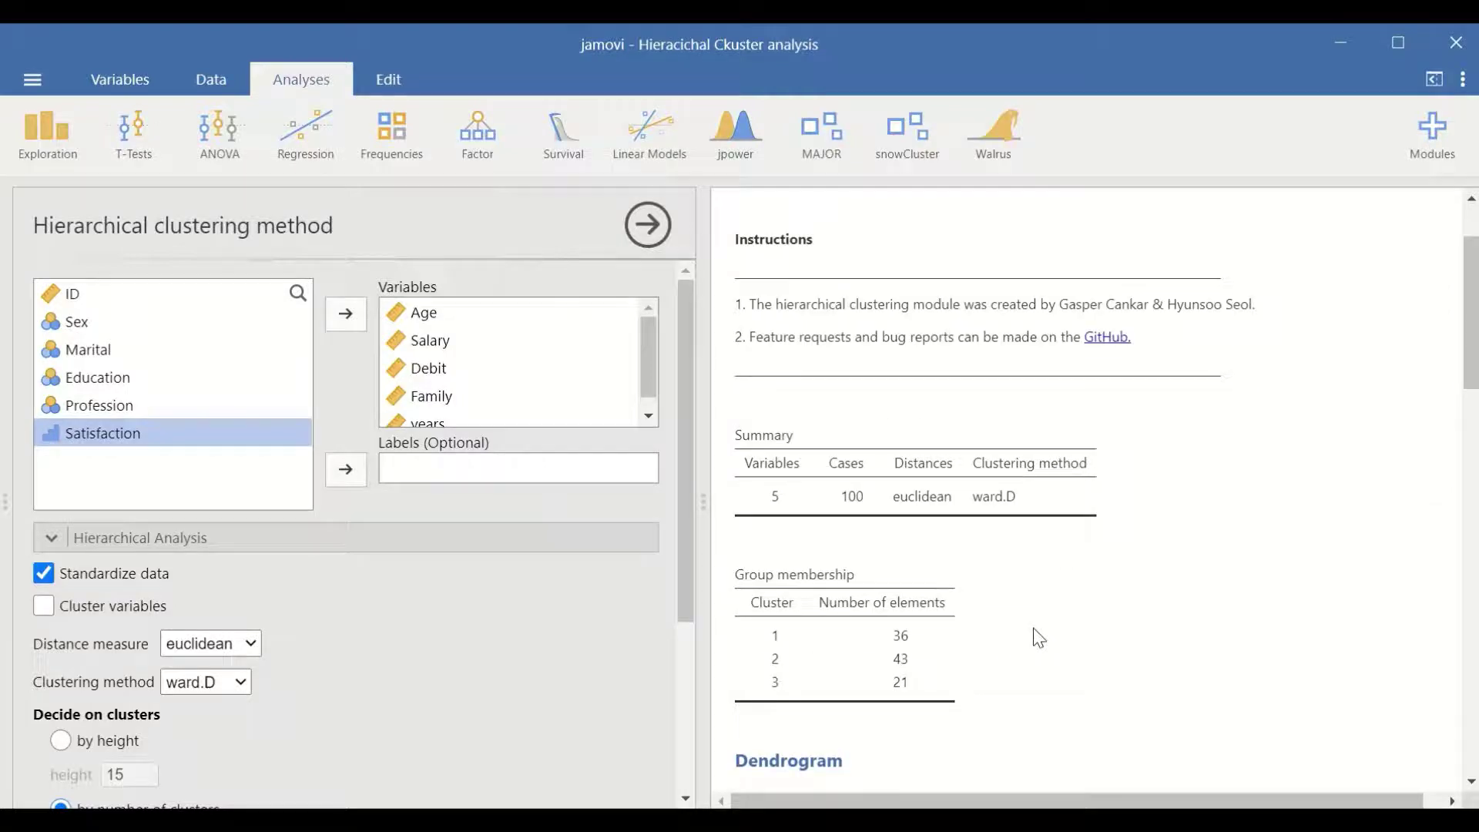
scroll(1038, 638, down, 4)
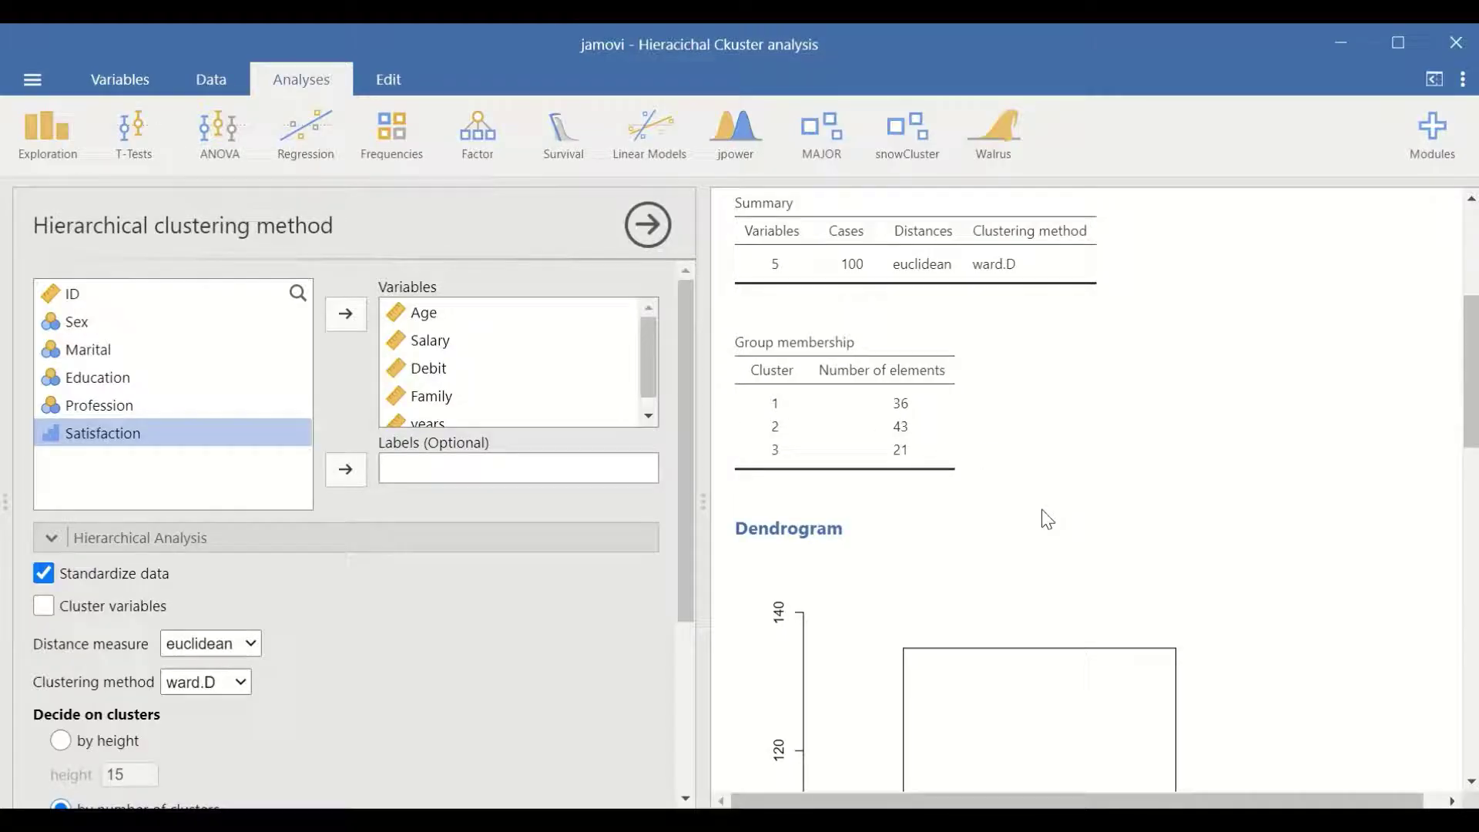
scroll(1044, 493, down, 8)
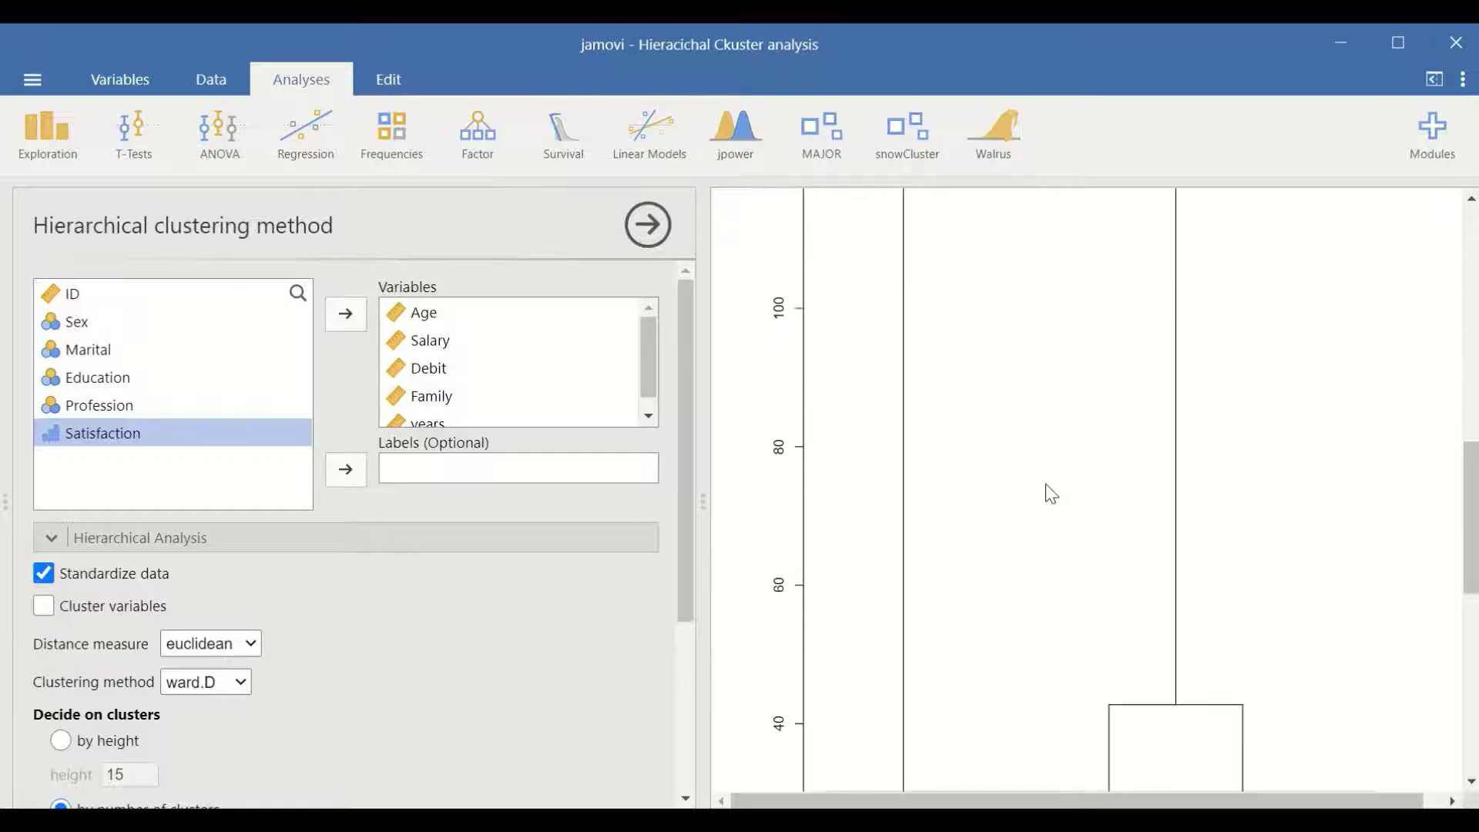
scroll(1050, 493, up, 4)
scroll(1050, 493, down, 12)
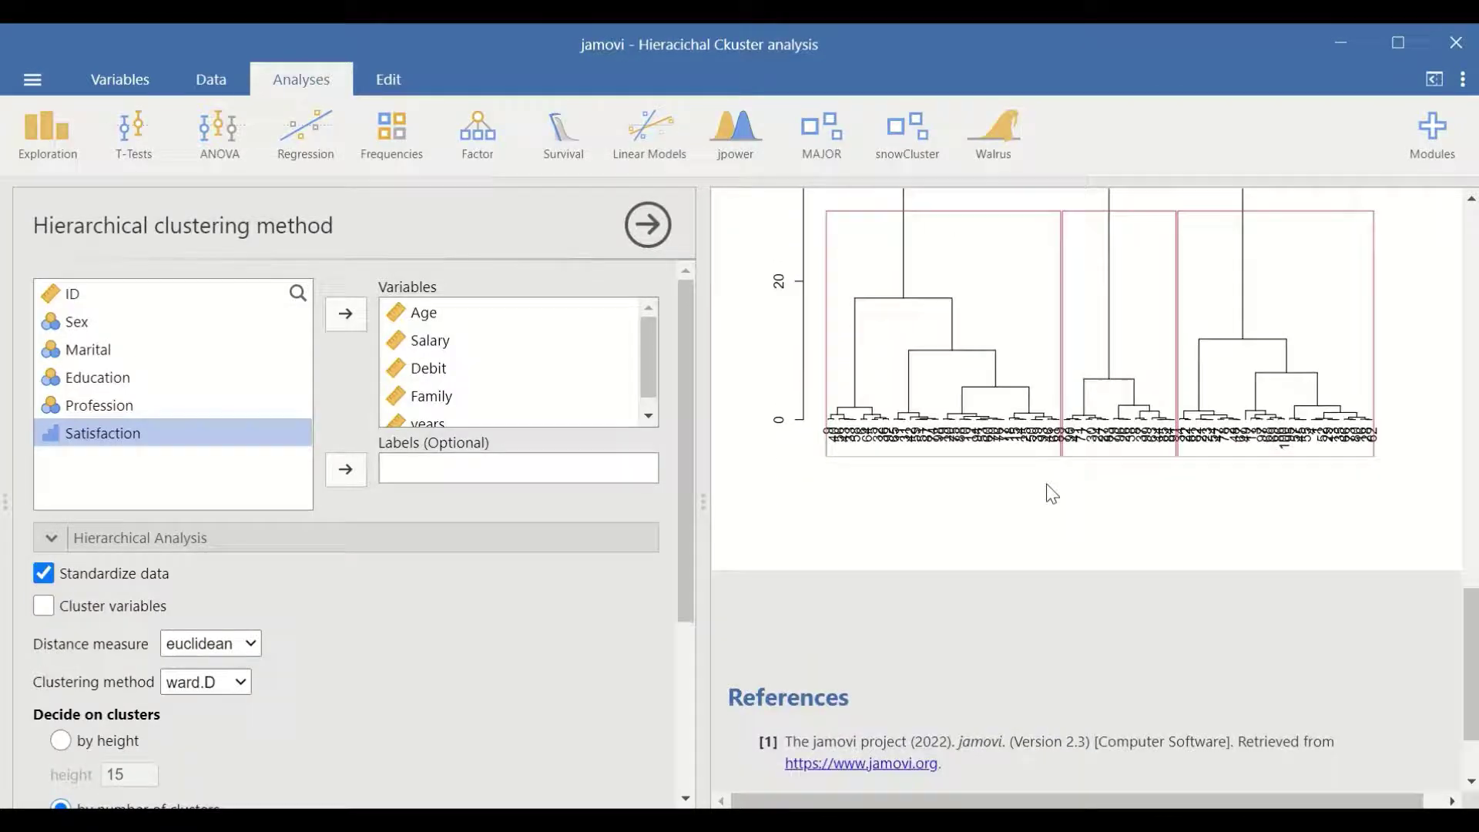
scroll(1094, 523, up, 4)
scroll(1098, 523, up, 3)
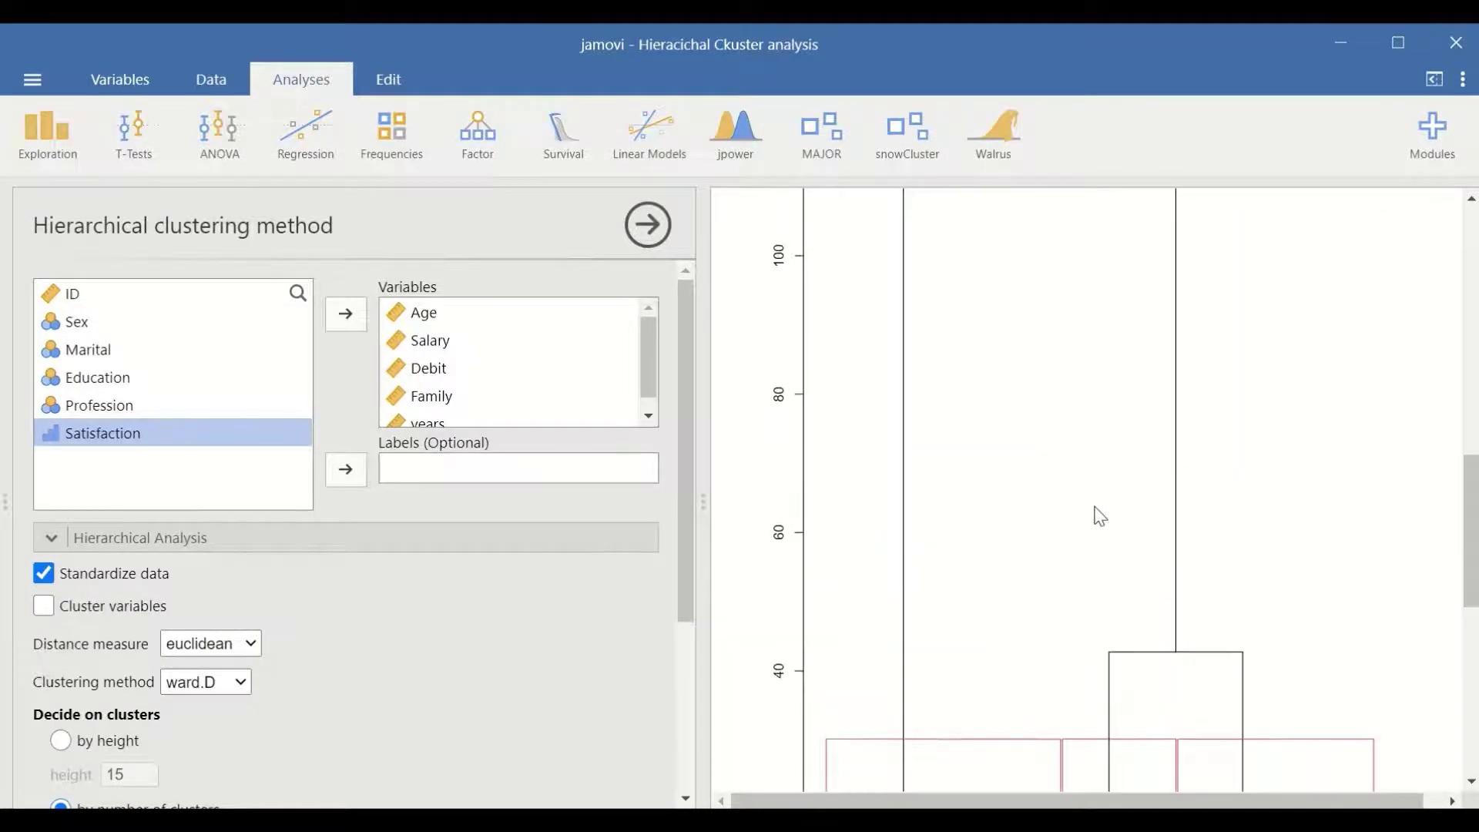
scroll(1097, 512, down, 6)
scroll(1098, 512, up, 2)
scroll(1101, 519, up, 1)
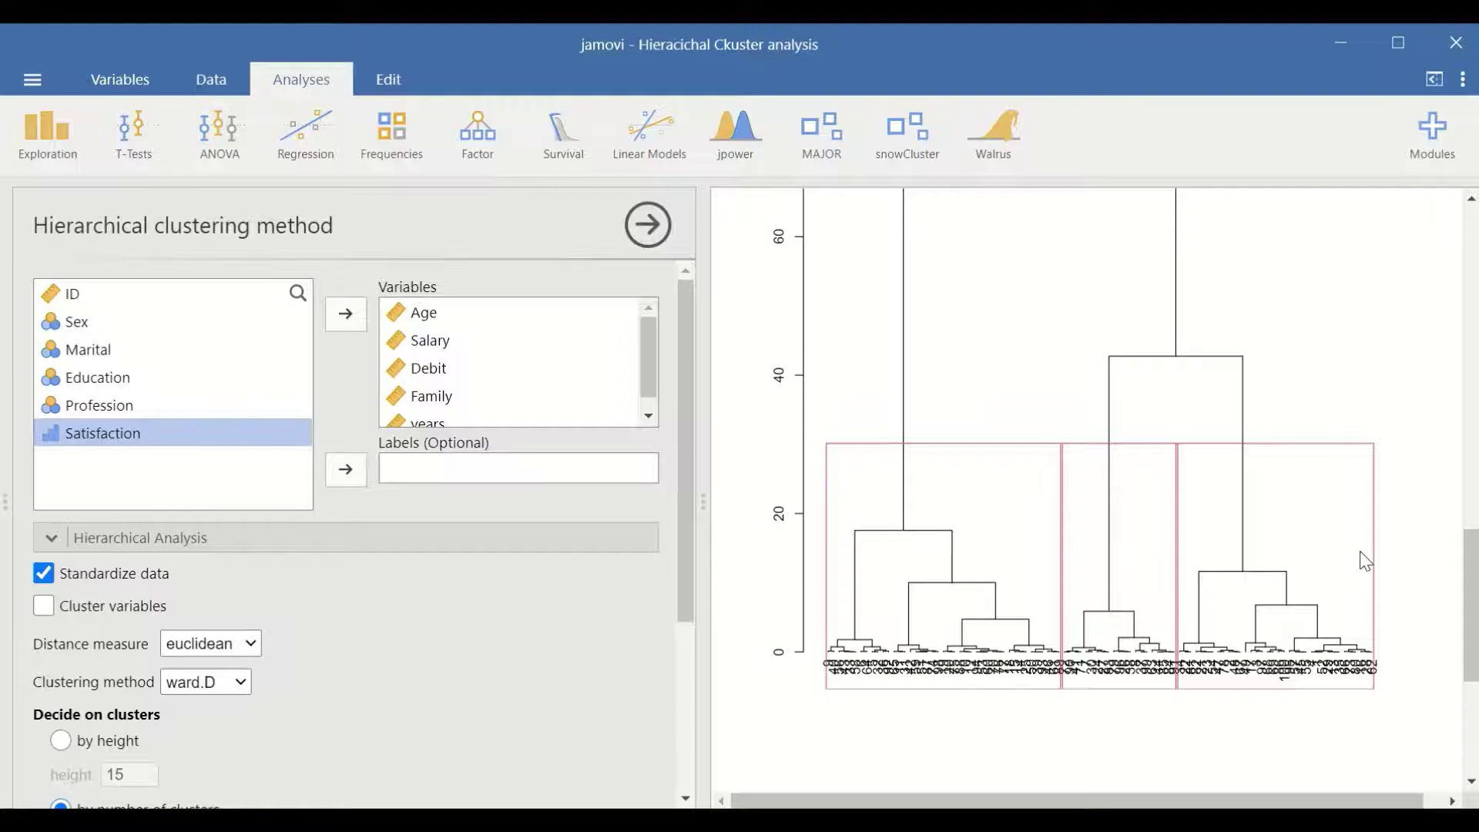
- Try the clustering with 4 clusters and set the number of clusters back to 3
scroll(225, 578, down, 3)
click(162, 576)
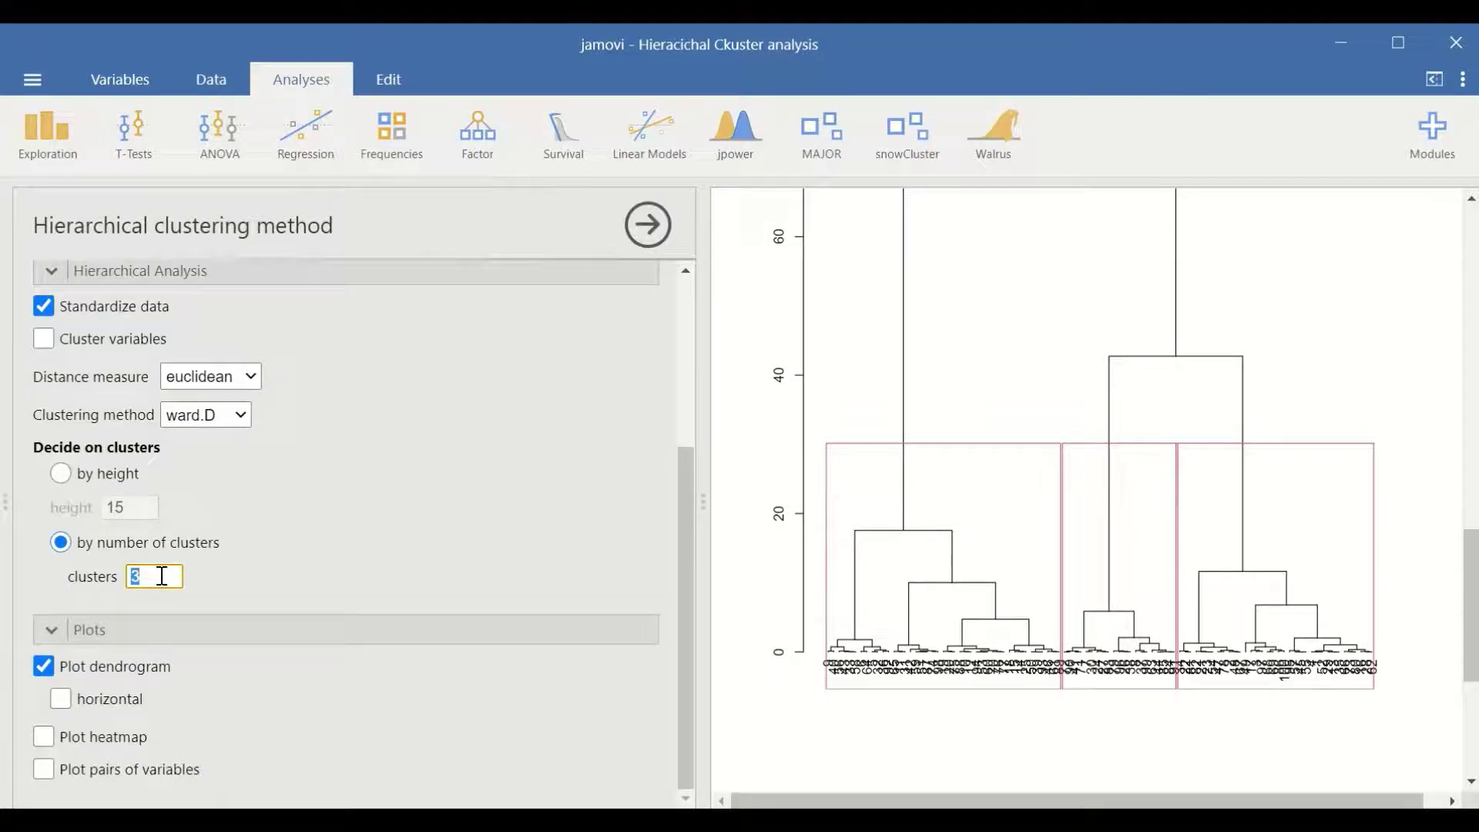
text(4)
key(Return)
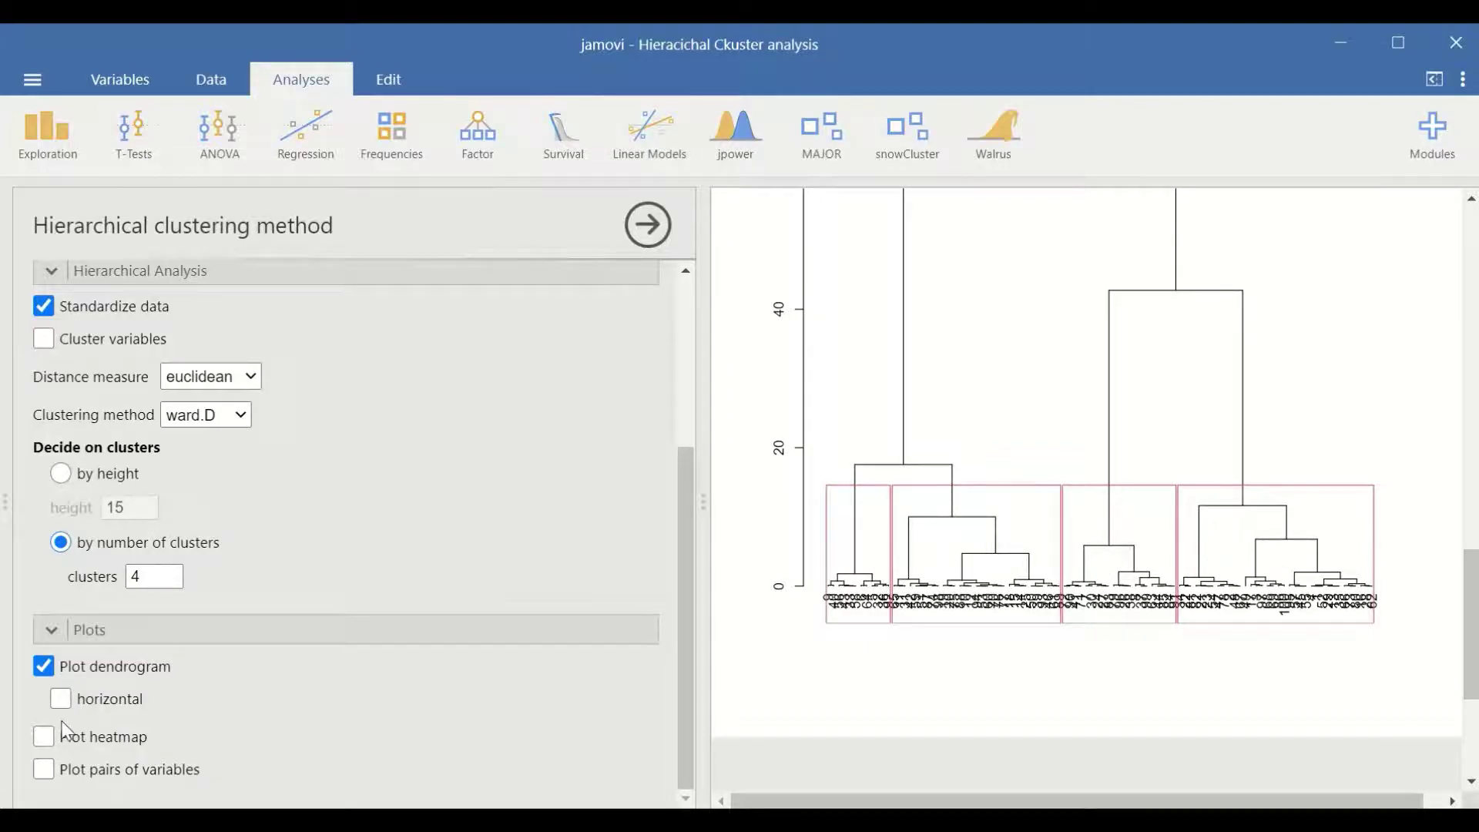
drag(164, 577, 125, 578)
text(3)
key(Return)
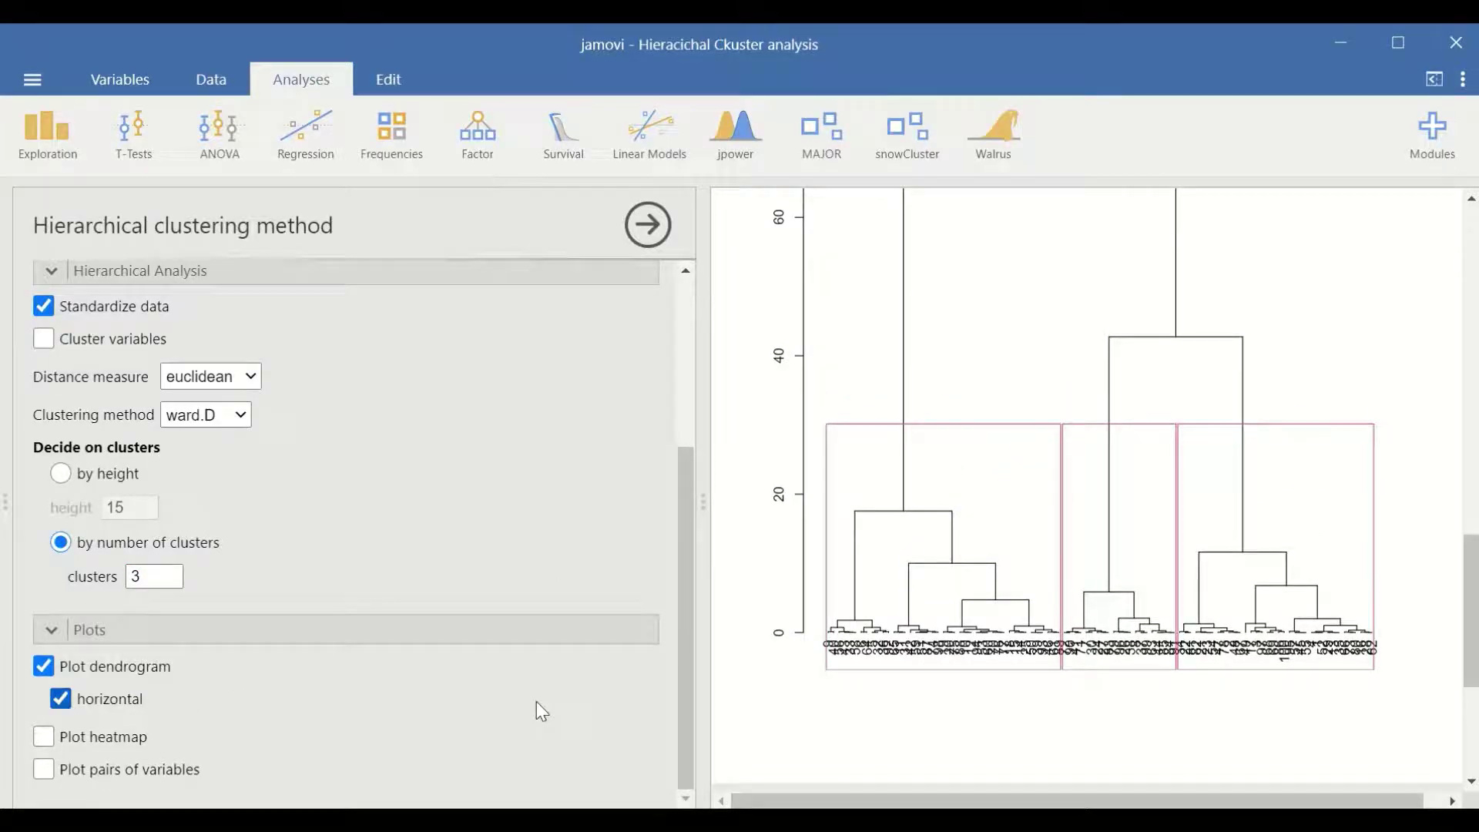
- Draw the dendrogram horizontally and add a heatmap to the clustering results
click(65, 700)
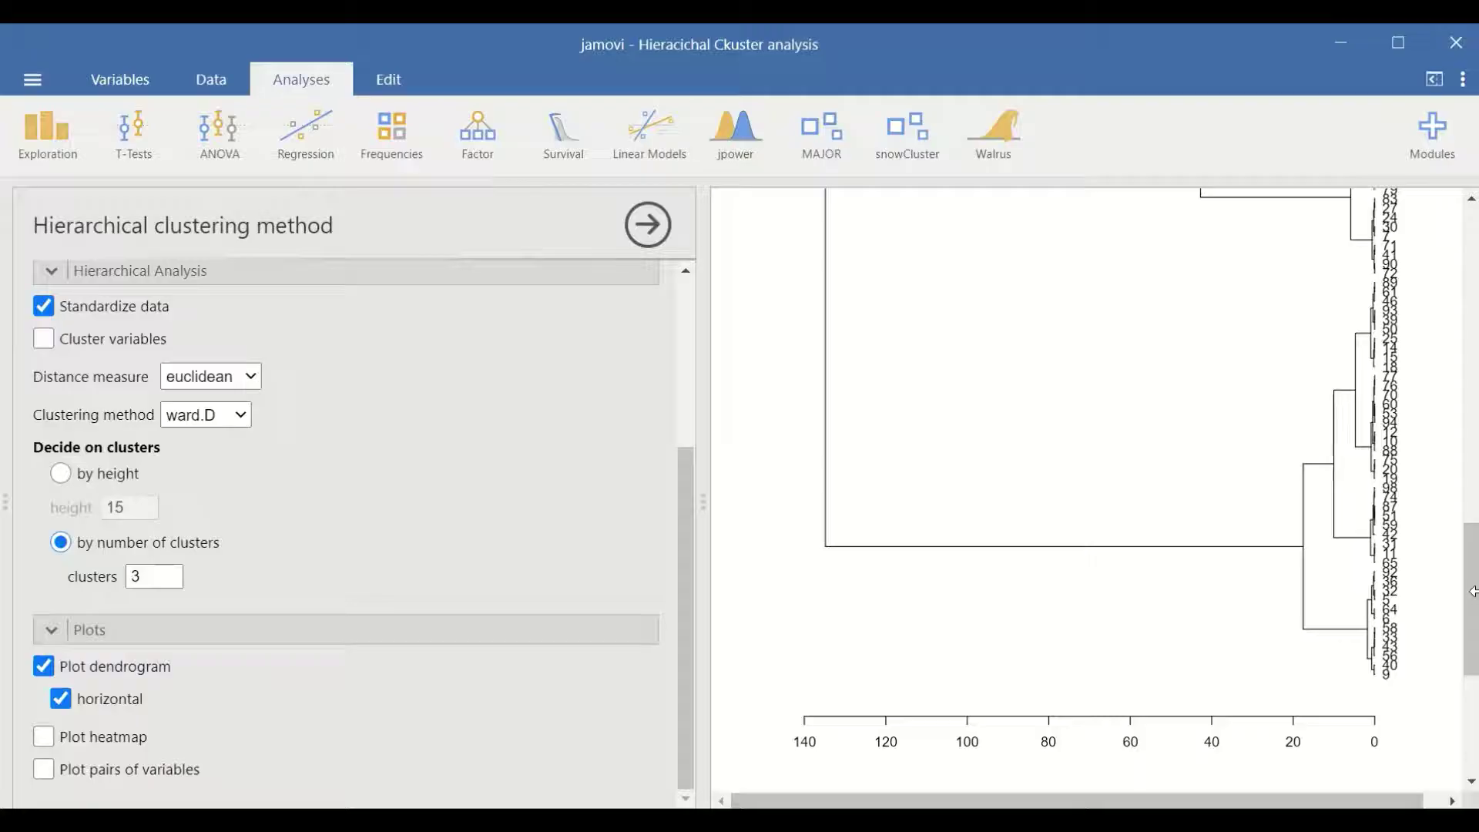
scroll(1472, 487, down, 5)
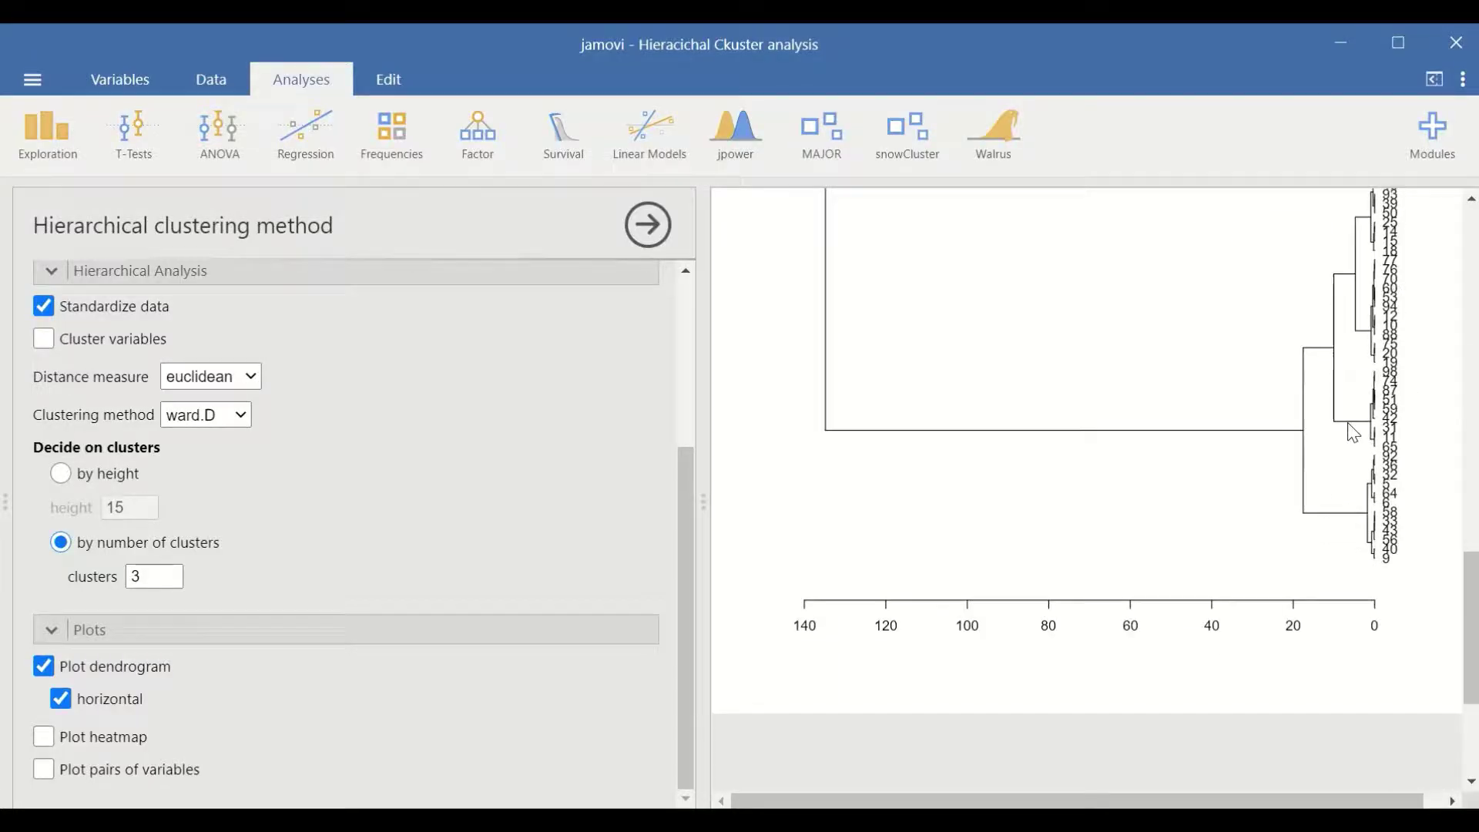
click(46, 741)
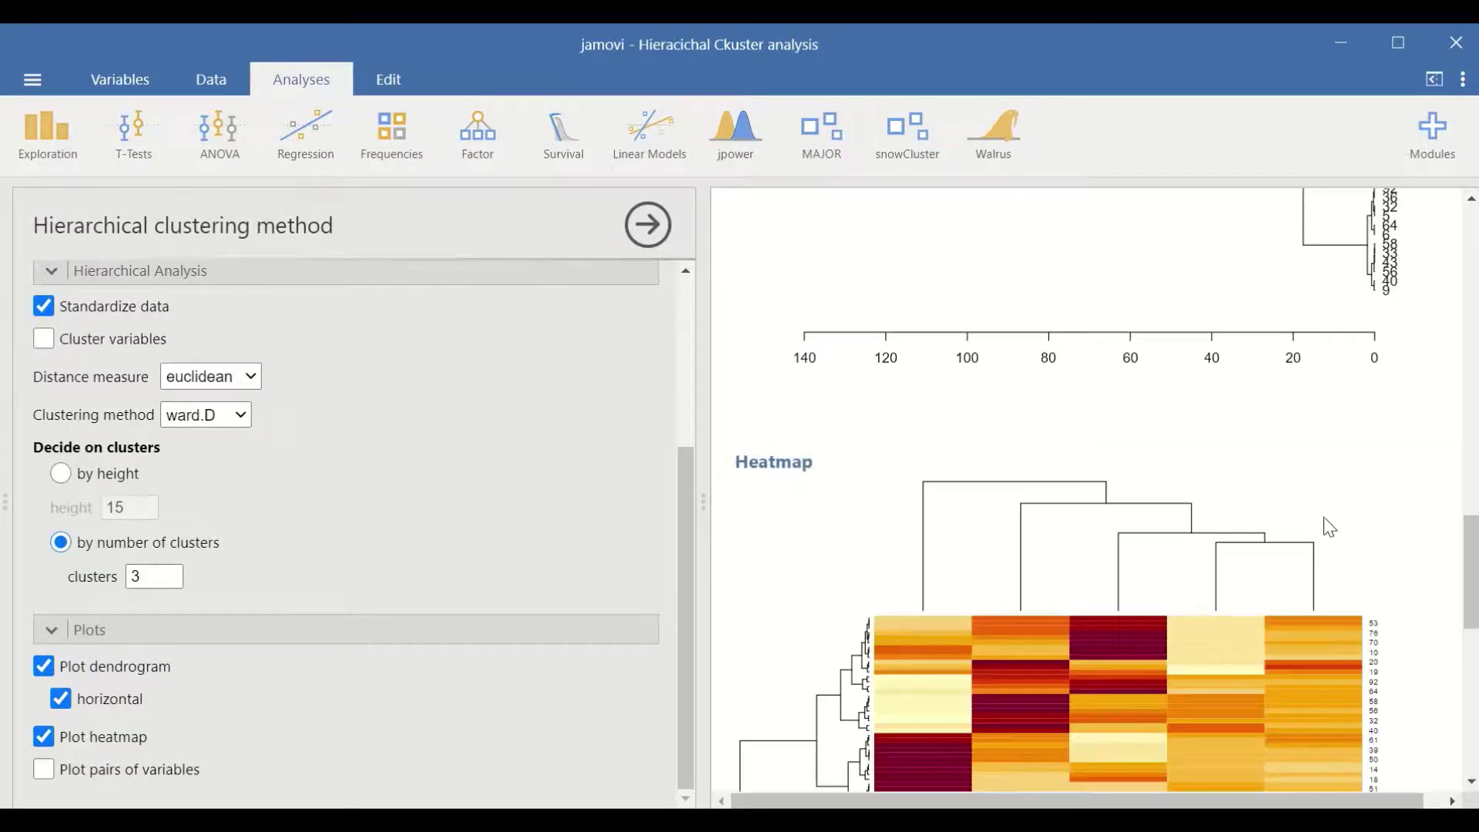
scroll(1326, 524, down, 4)
scroll(1326, 524, down, 4)
scroll(1317, 539, up, 2)
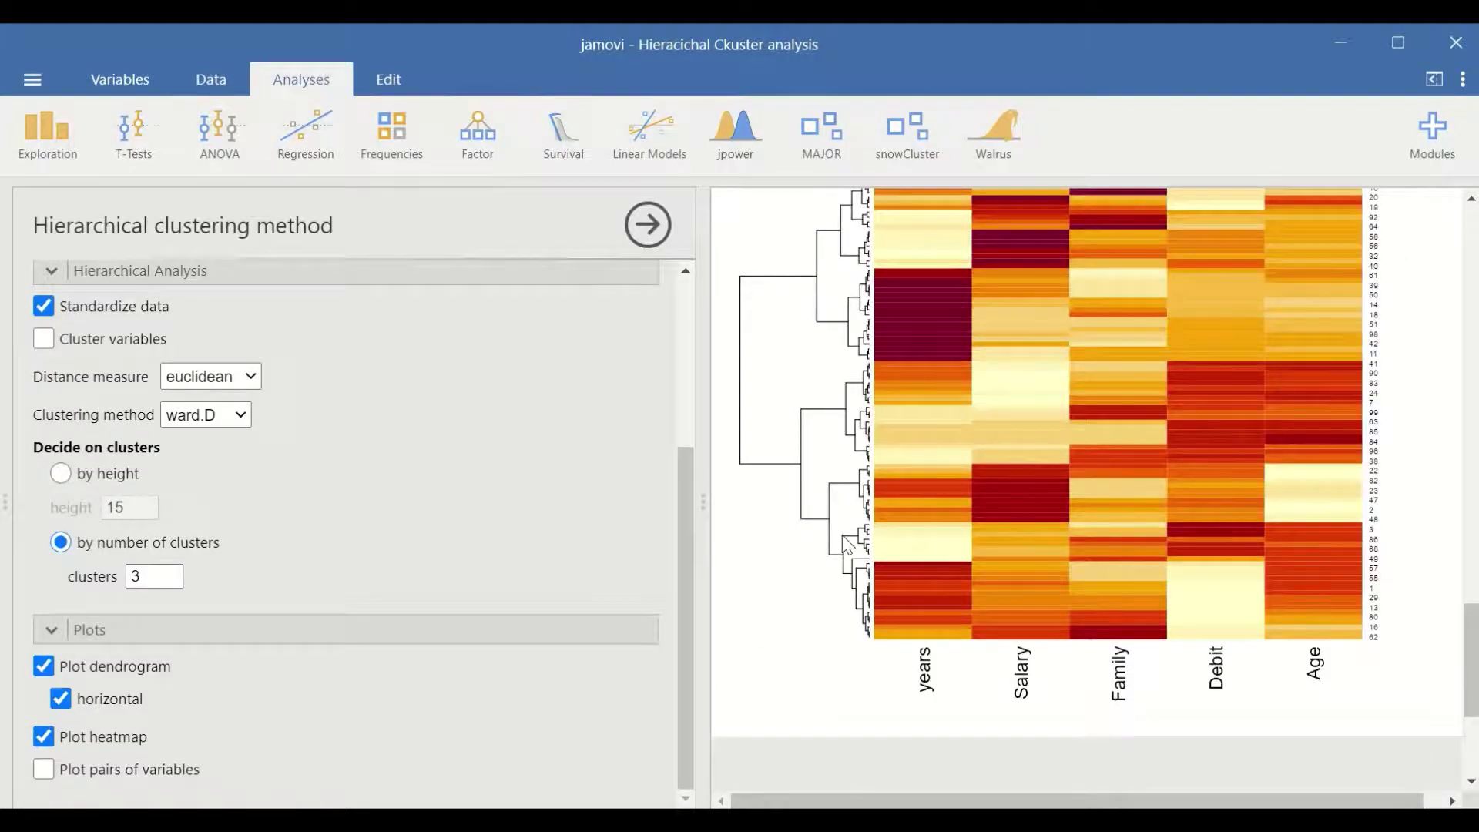
scroll(852, 396, up, 2)
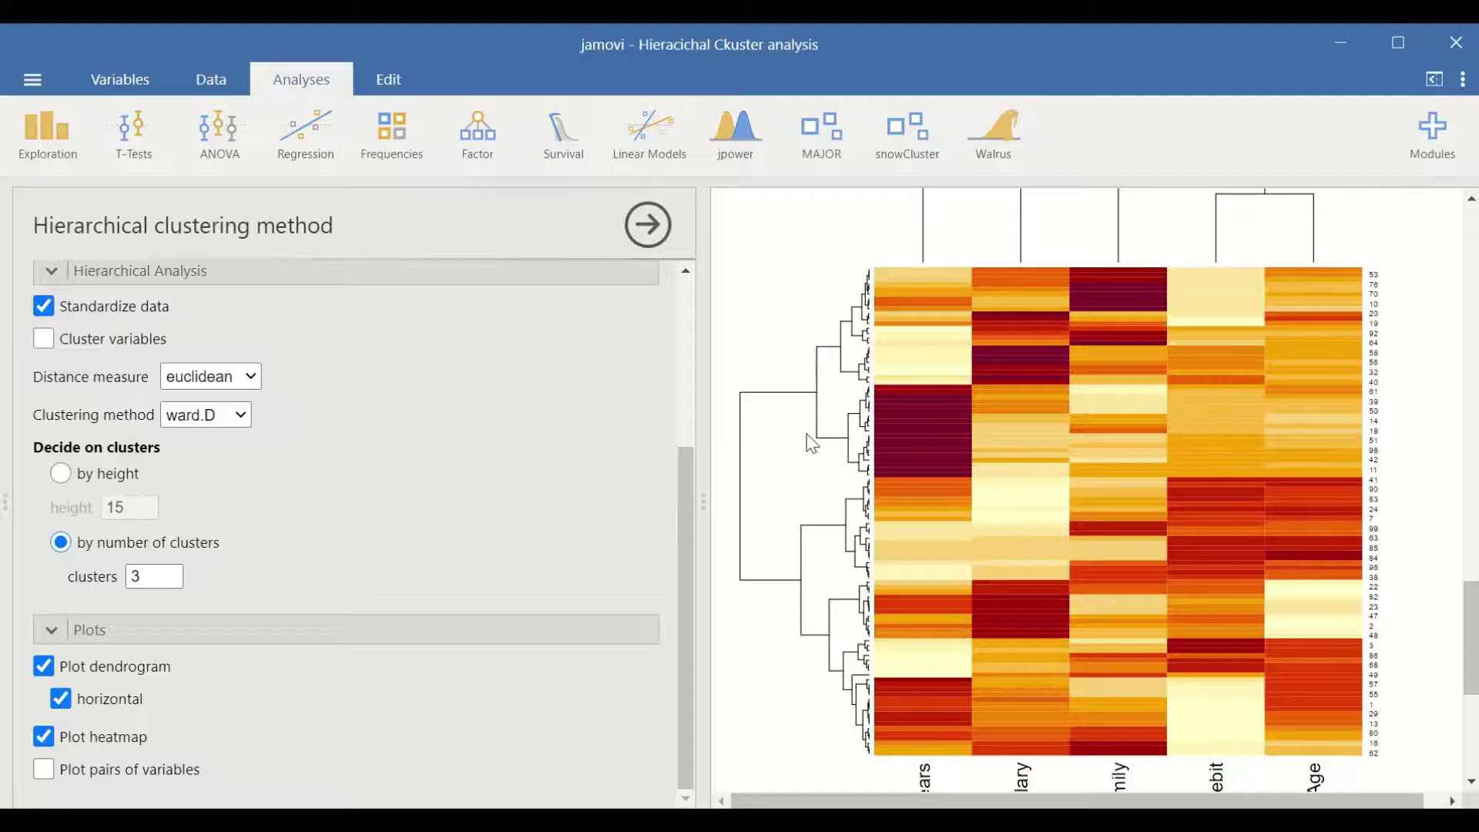
scroll(855, 400, up, 3)
scroll(855, 400, down, 6)
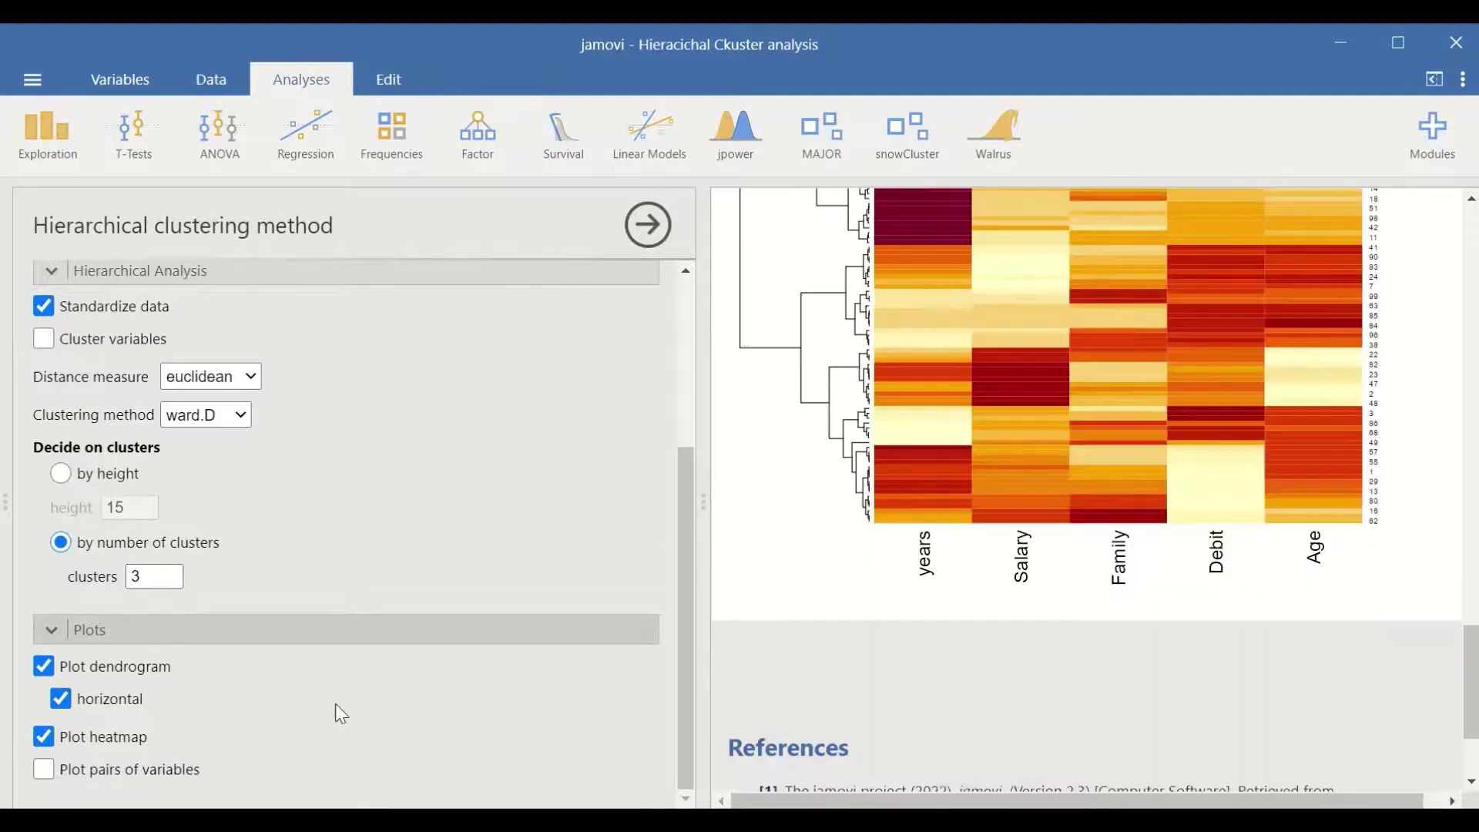
- Add the plot of variable pairs to the clustering results and return the dendrogram to its vertical layout
click(44, 770)
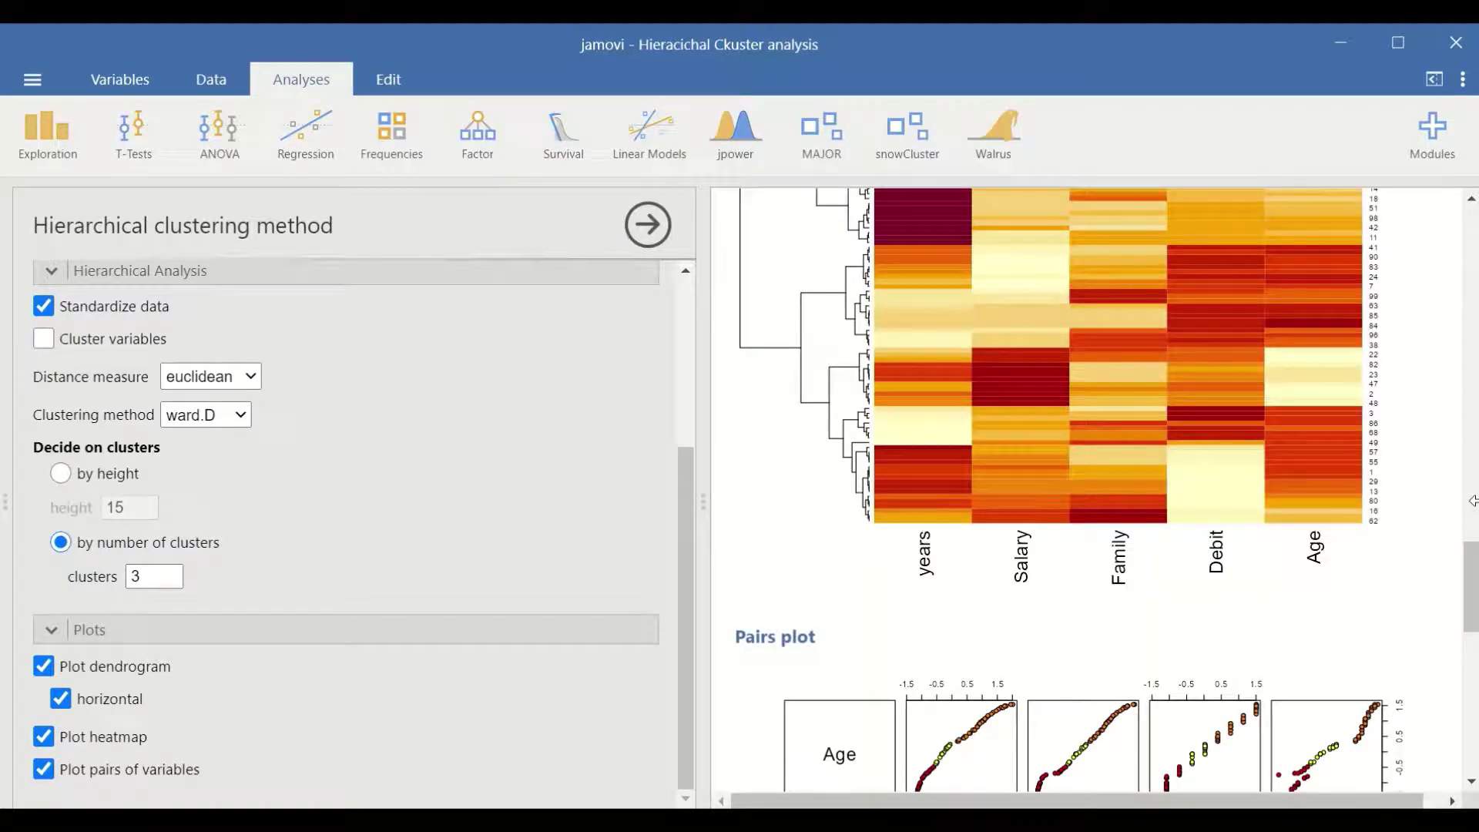
drag(1472, 563, 1038, 690)
scroll(1094, 536, up, 5)
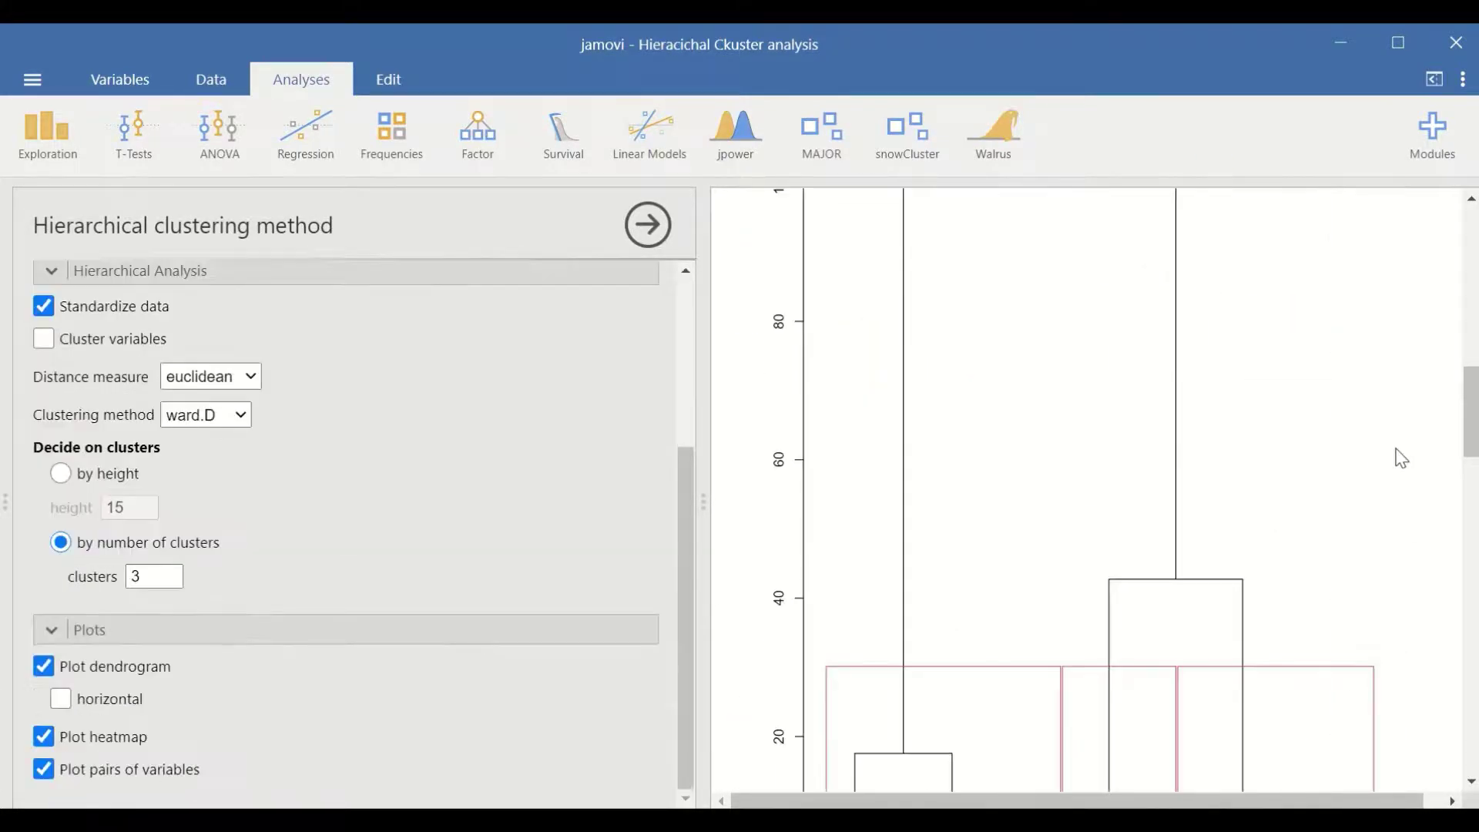
scroll(1397, 455, down, 4)
scroll(1397, 456, up, 5)
scroll(1401, 453, up, 8)
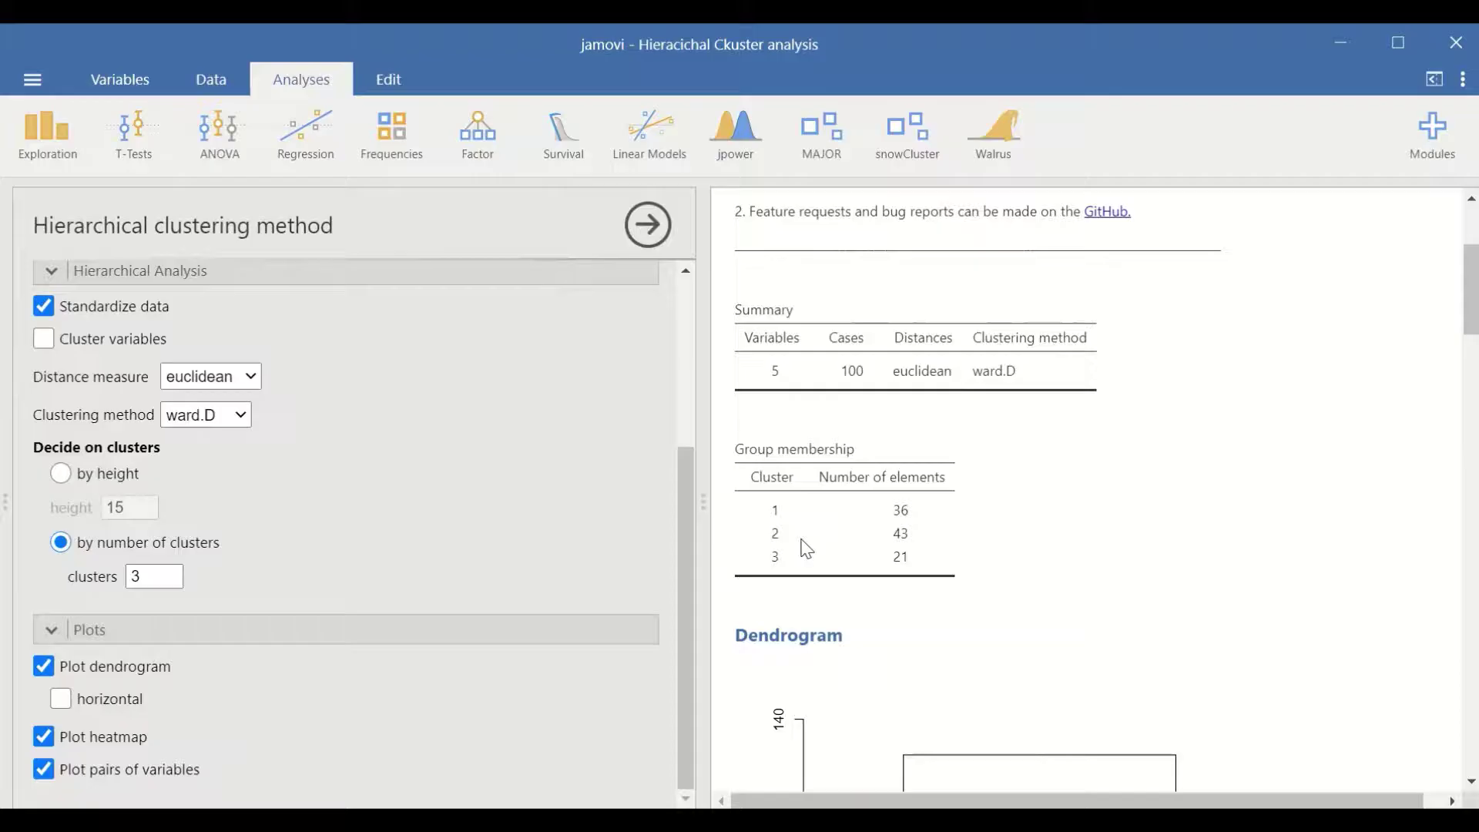
scroll(803, 549, down, 5)
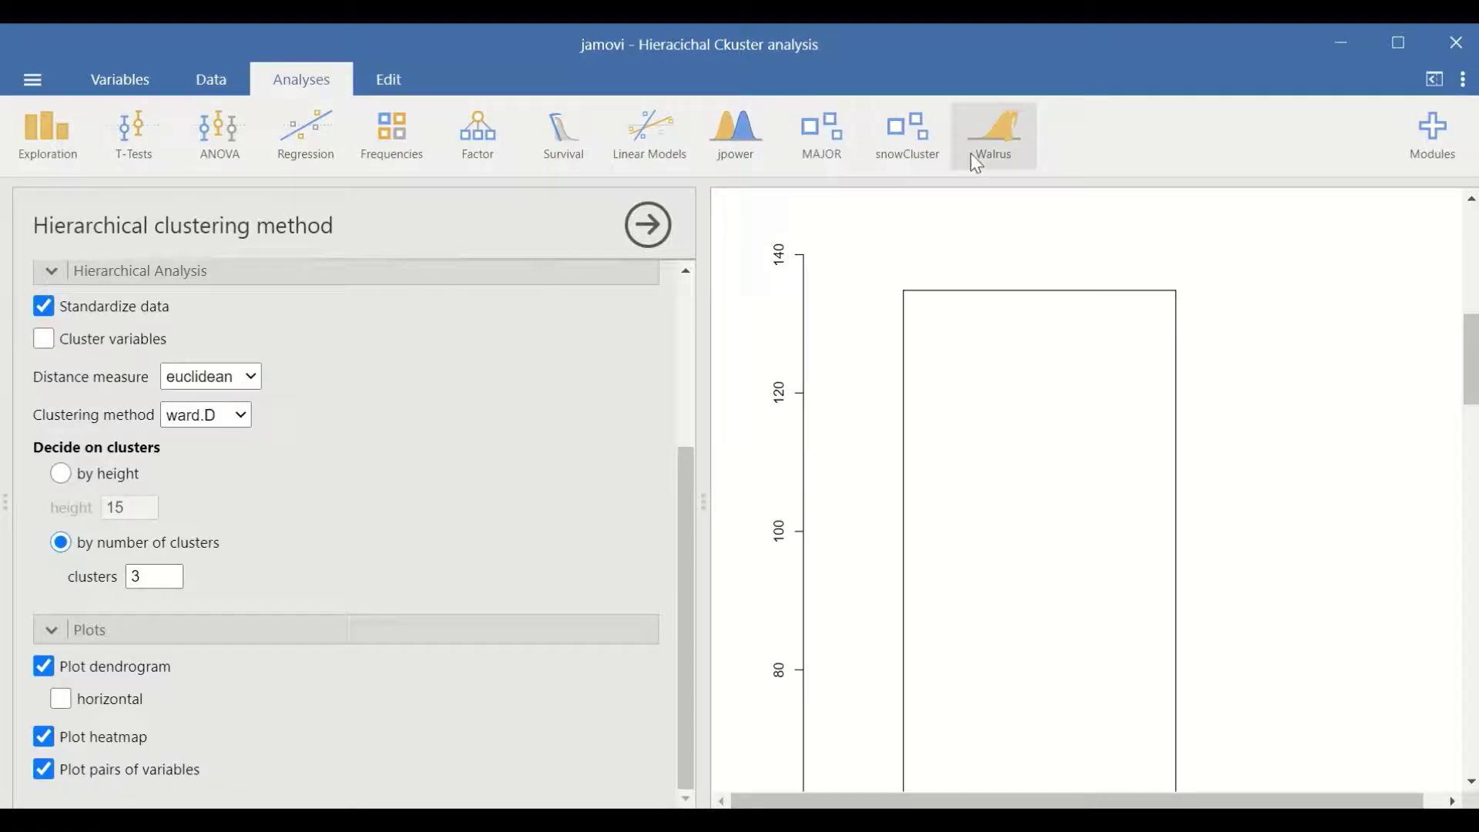
- Start a Hierarchical Clustering Dendrogram analysis from snowCluster with Age, Salary, Debit, Family and years as its variables
click(901, 148)
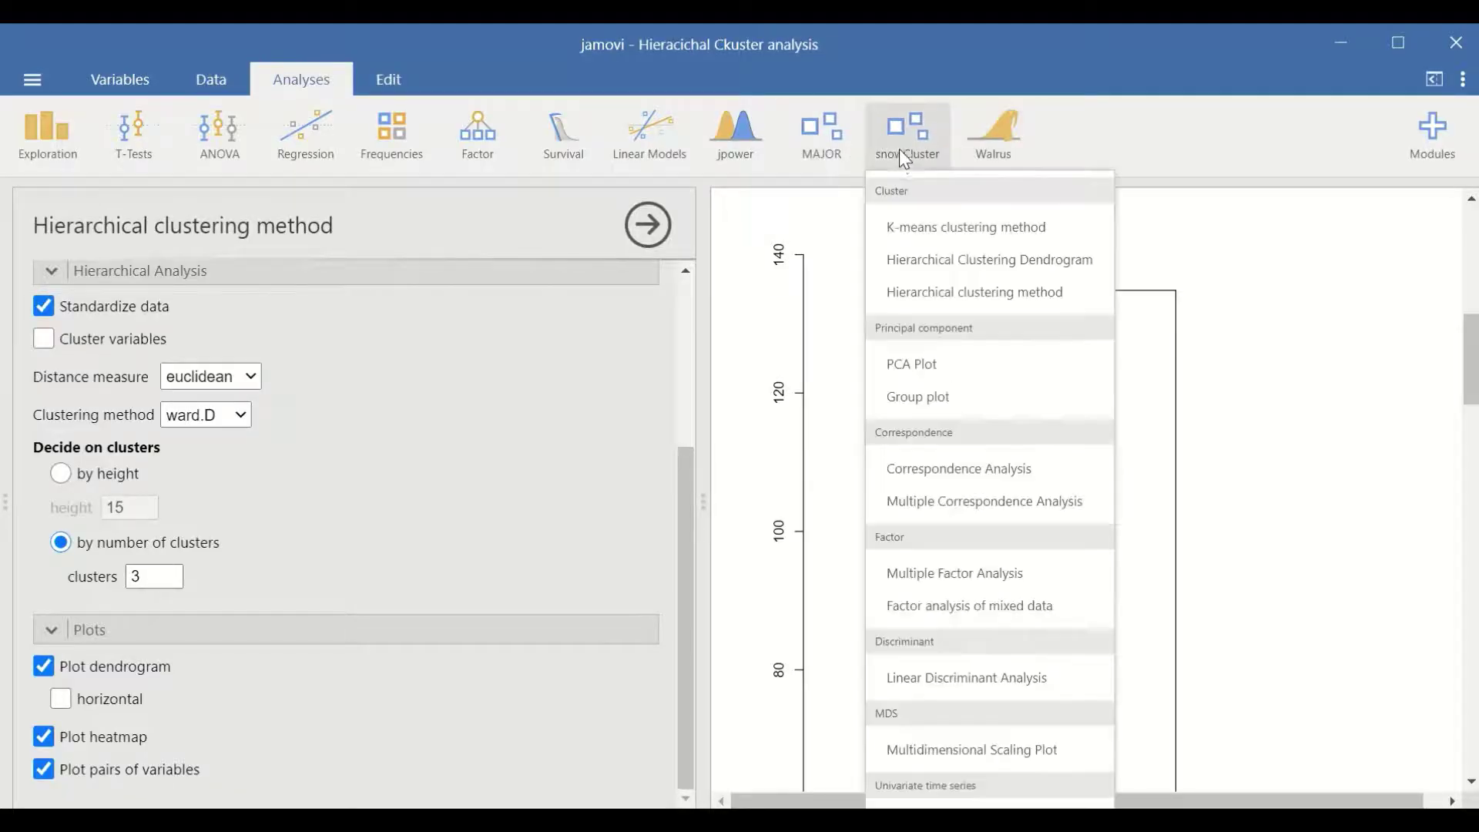
click(975, 266)
scroll(116, 385, down, 1)
click(77, 356)
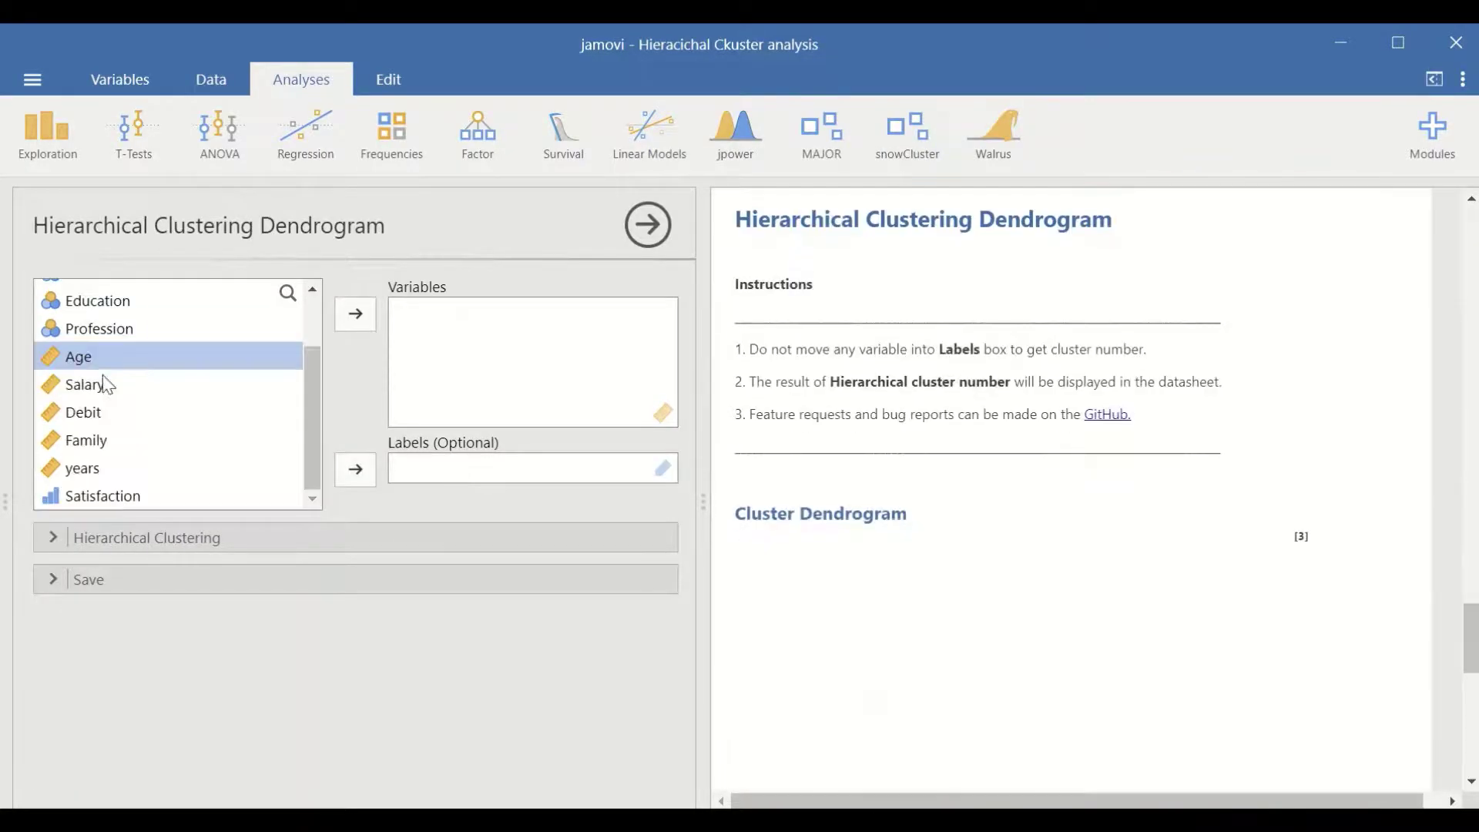
shift+click(85, 469)
click(355, 314)
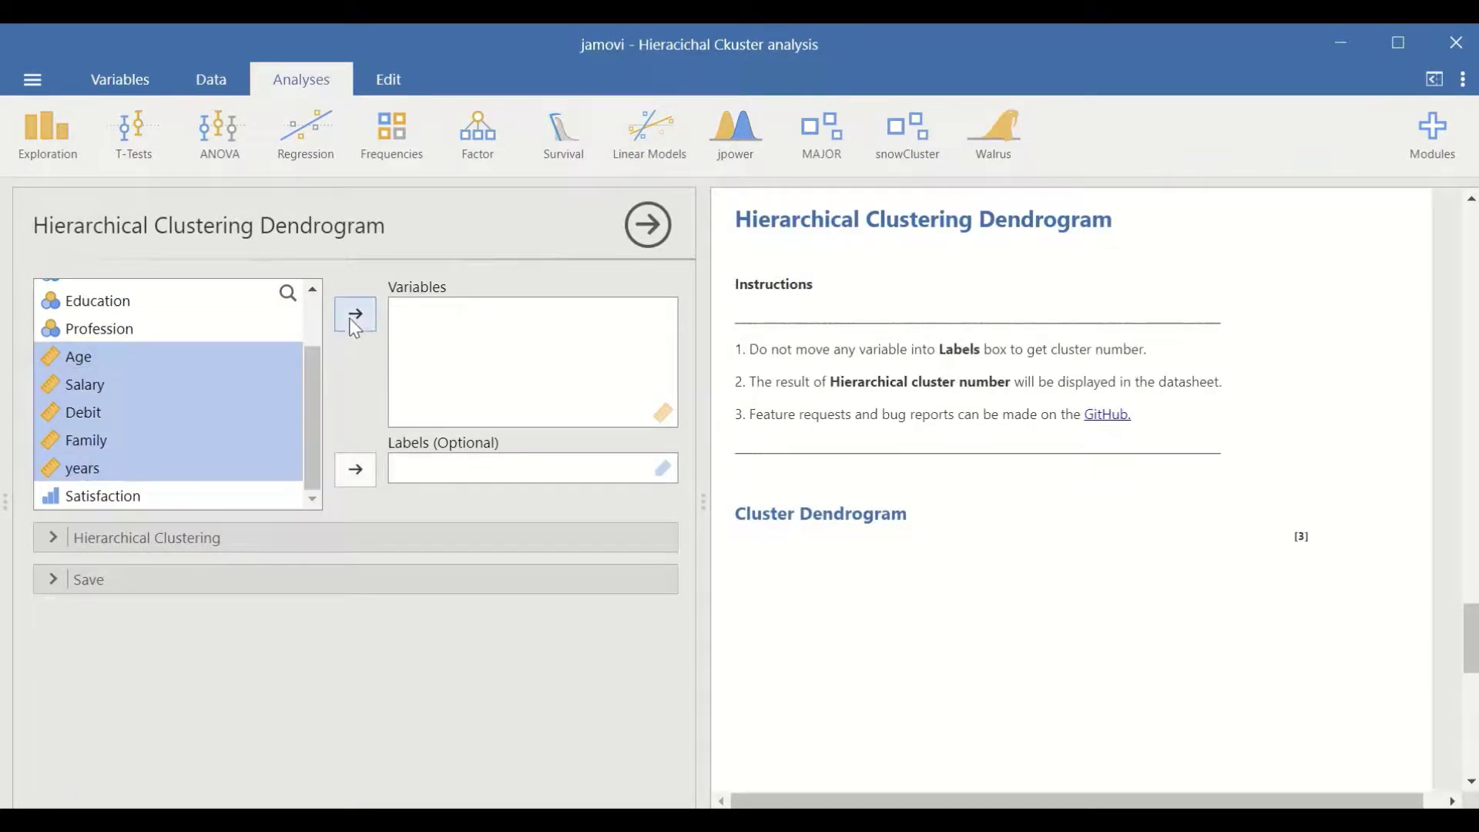
- Set the number of clusters to 3 for the dendrogram, keep the ward.D2 method, and expand the save options
click(515, 538)
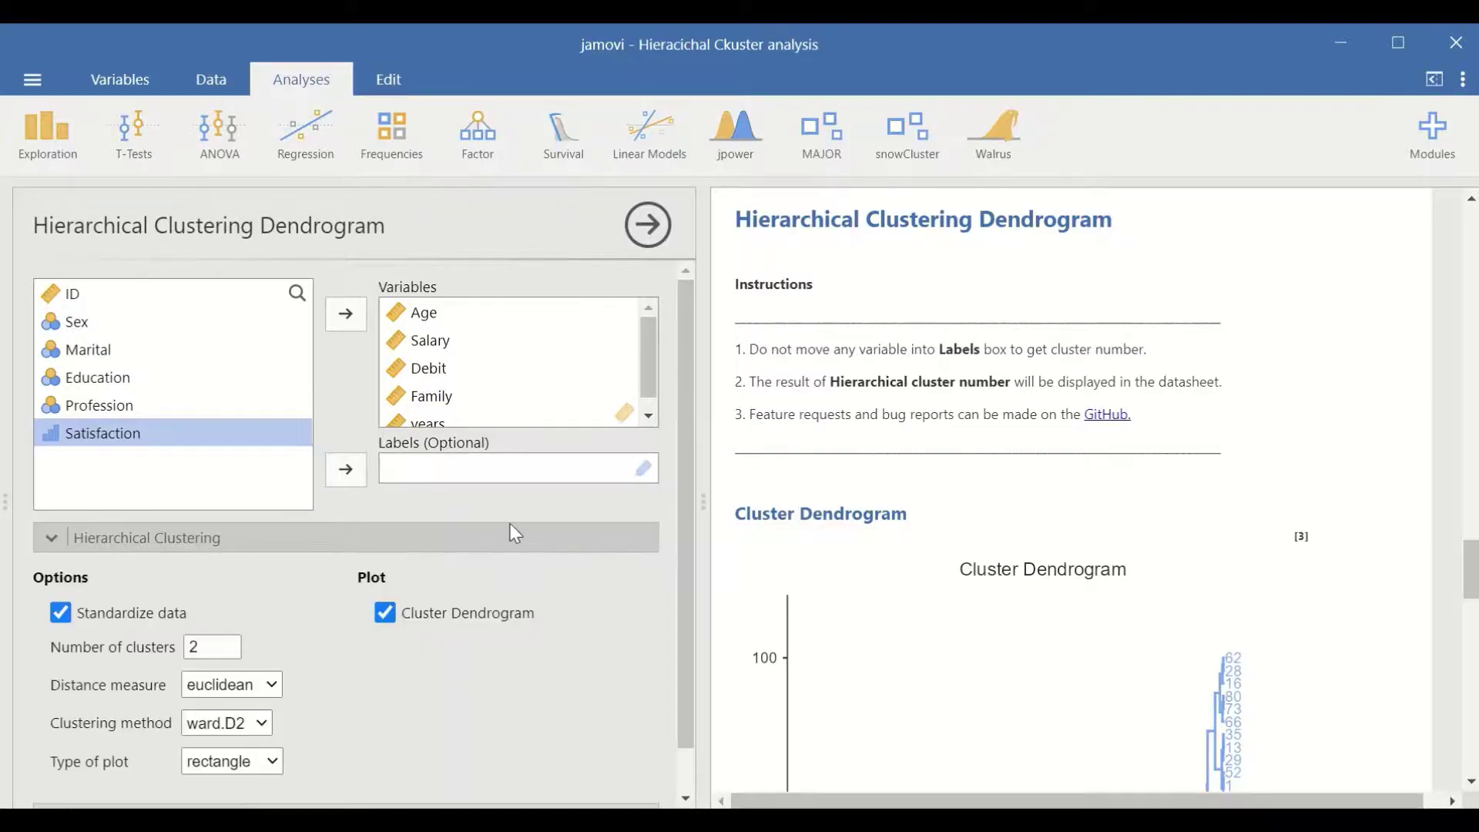
scroll(515, 534, down, 1)
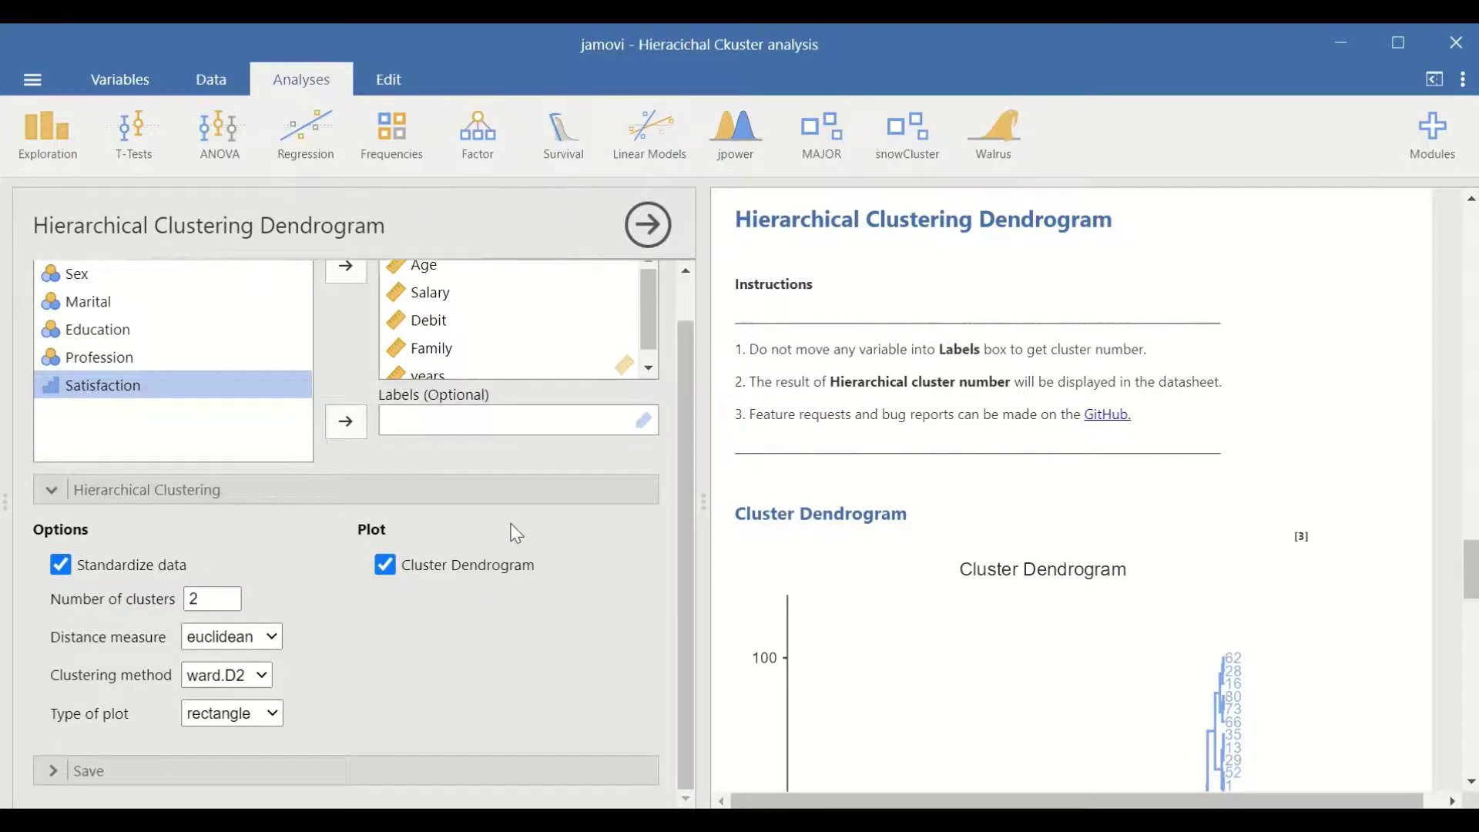
click(208, 601)
click(262, 676)
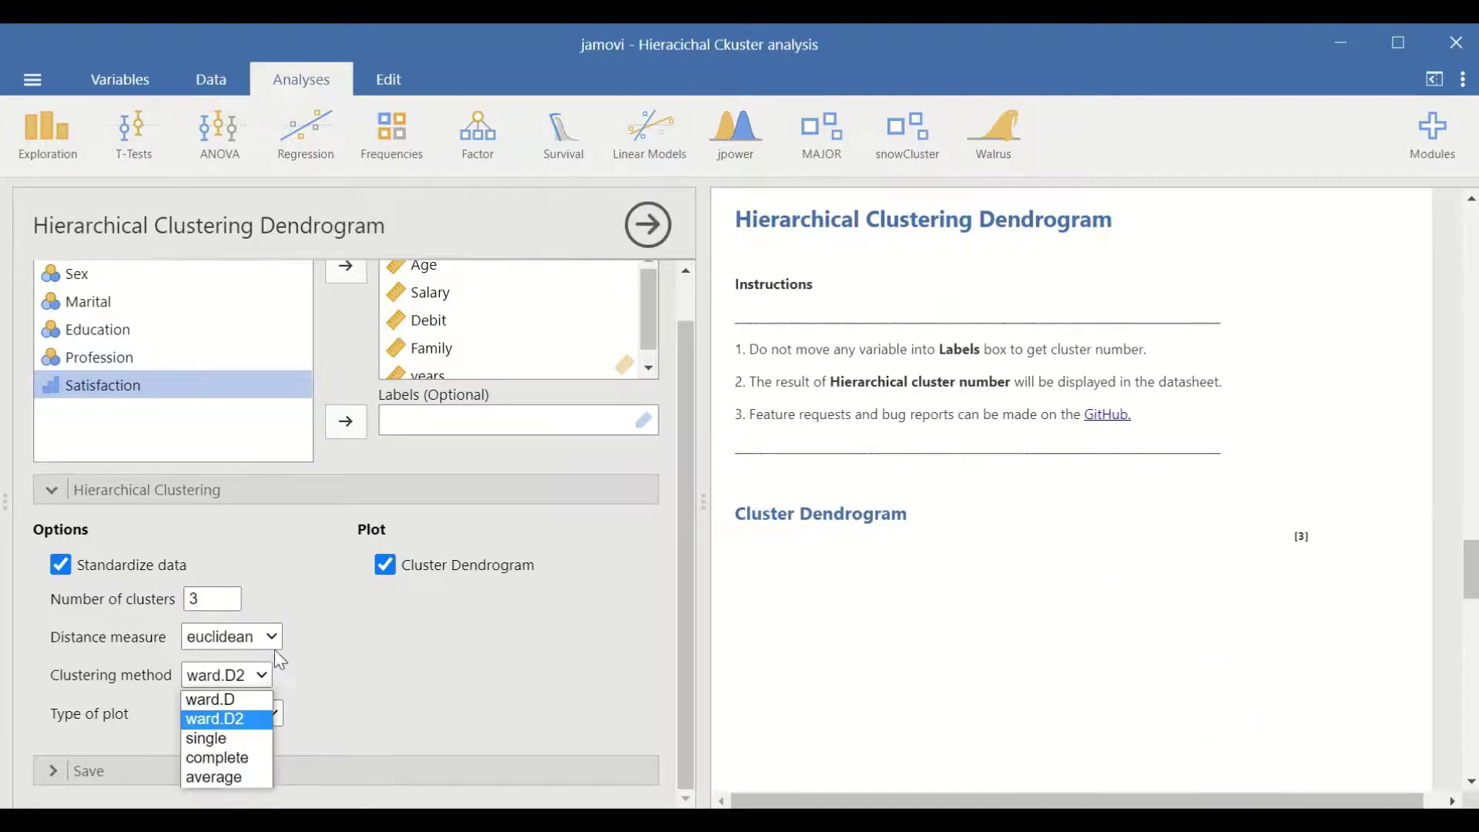
click(308, 701)
click(93, 770)
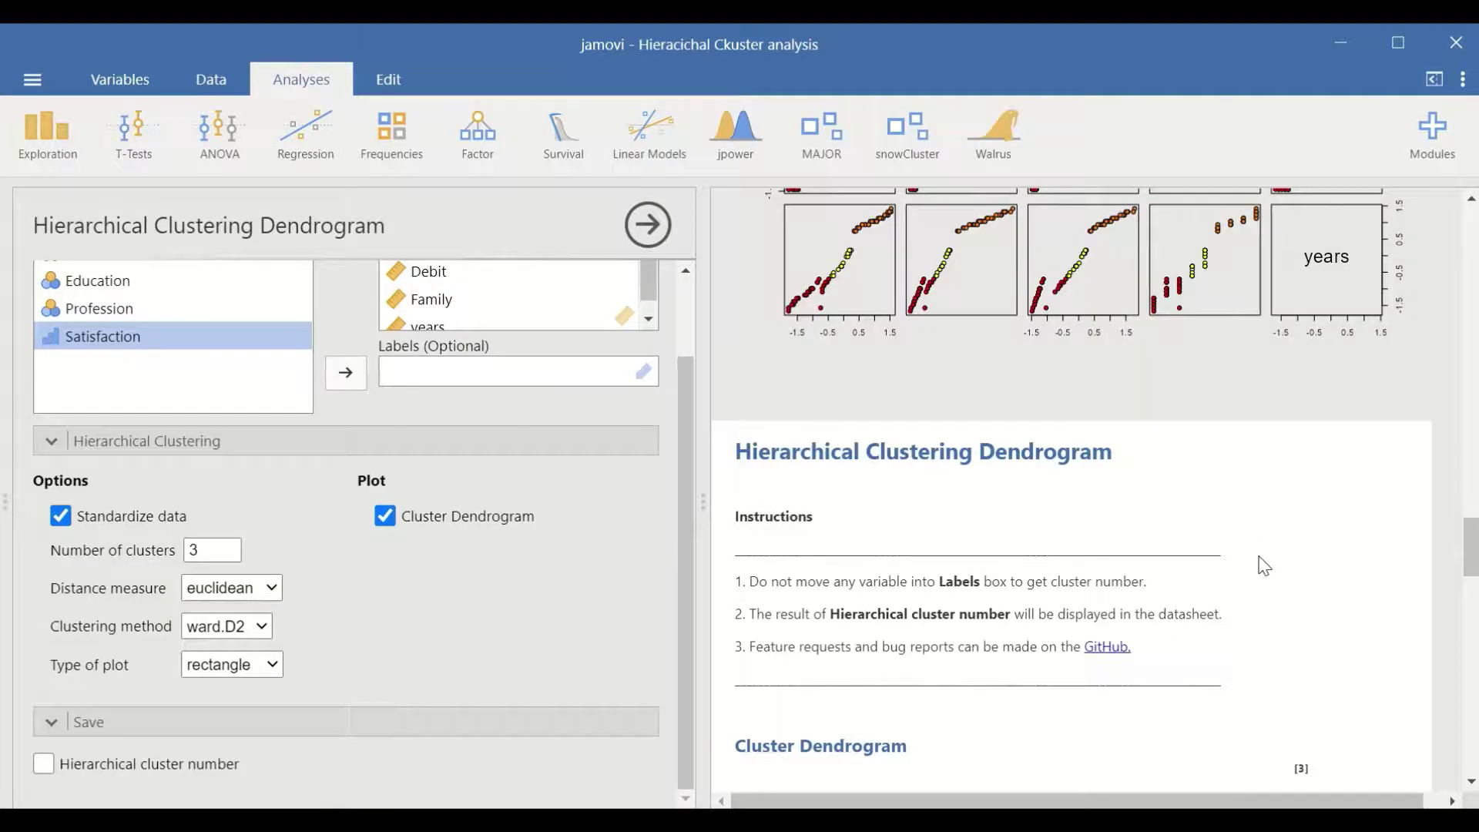
- Examine the coloured branches and case numbers of each cluster along the full cluster dendrogram
scroll(1264, 568, down, 10)
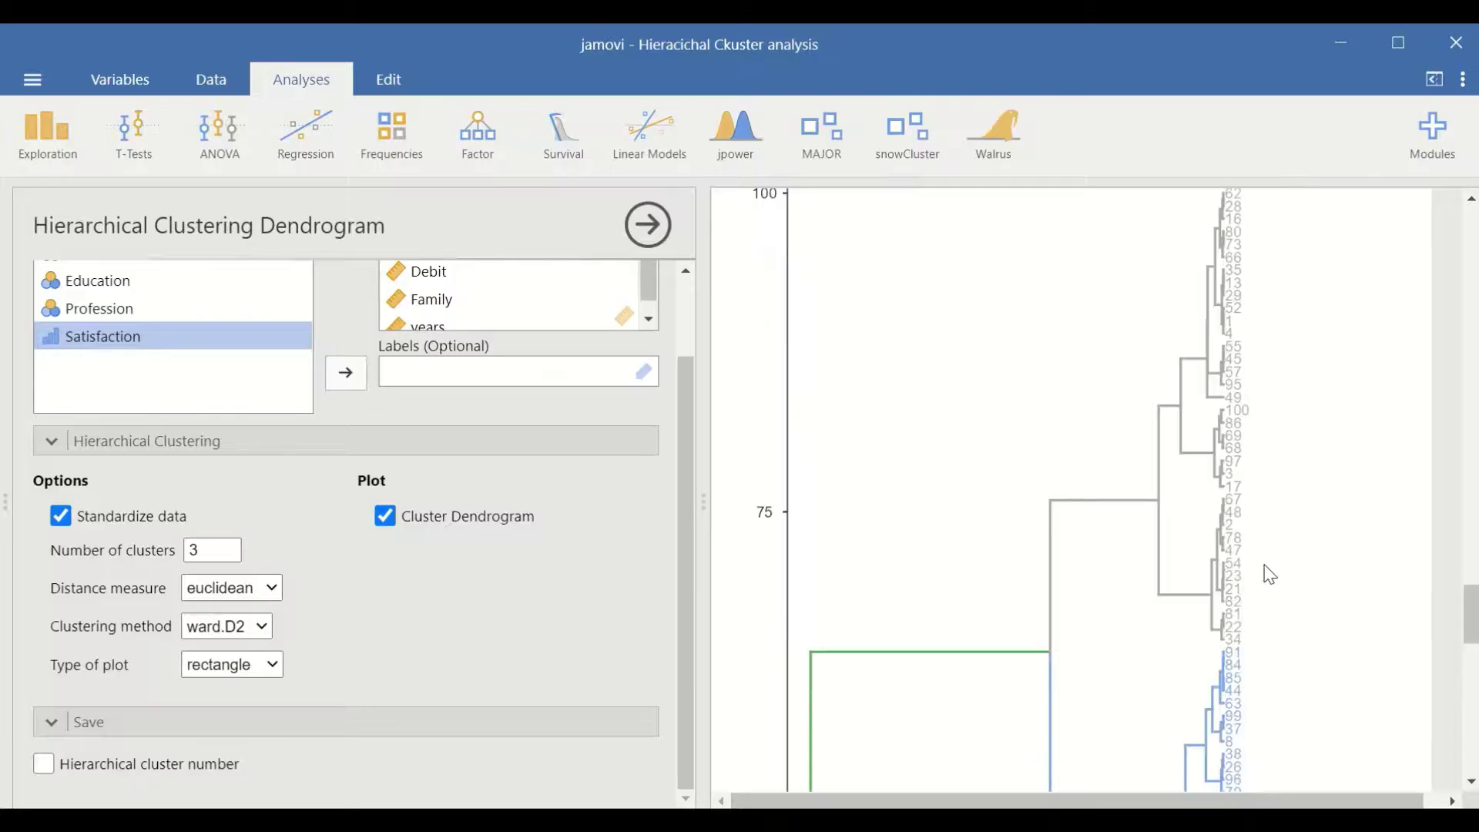
scroll(1268, 572, down, 9)
scroll(1256, 608, down, 6)
scroll(1261, 613, up, 10)
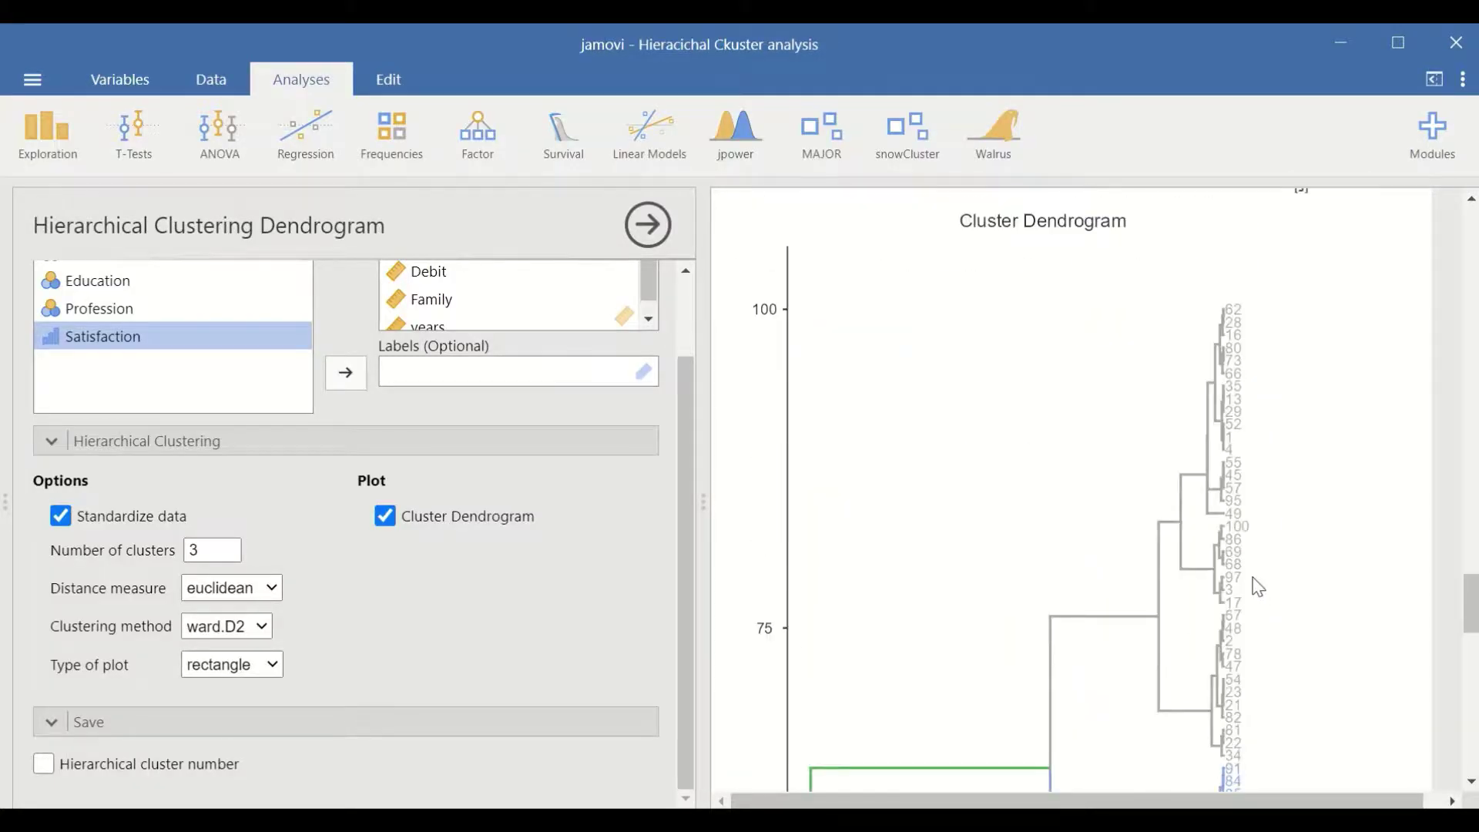
scroll(1258, 588, down, 8)
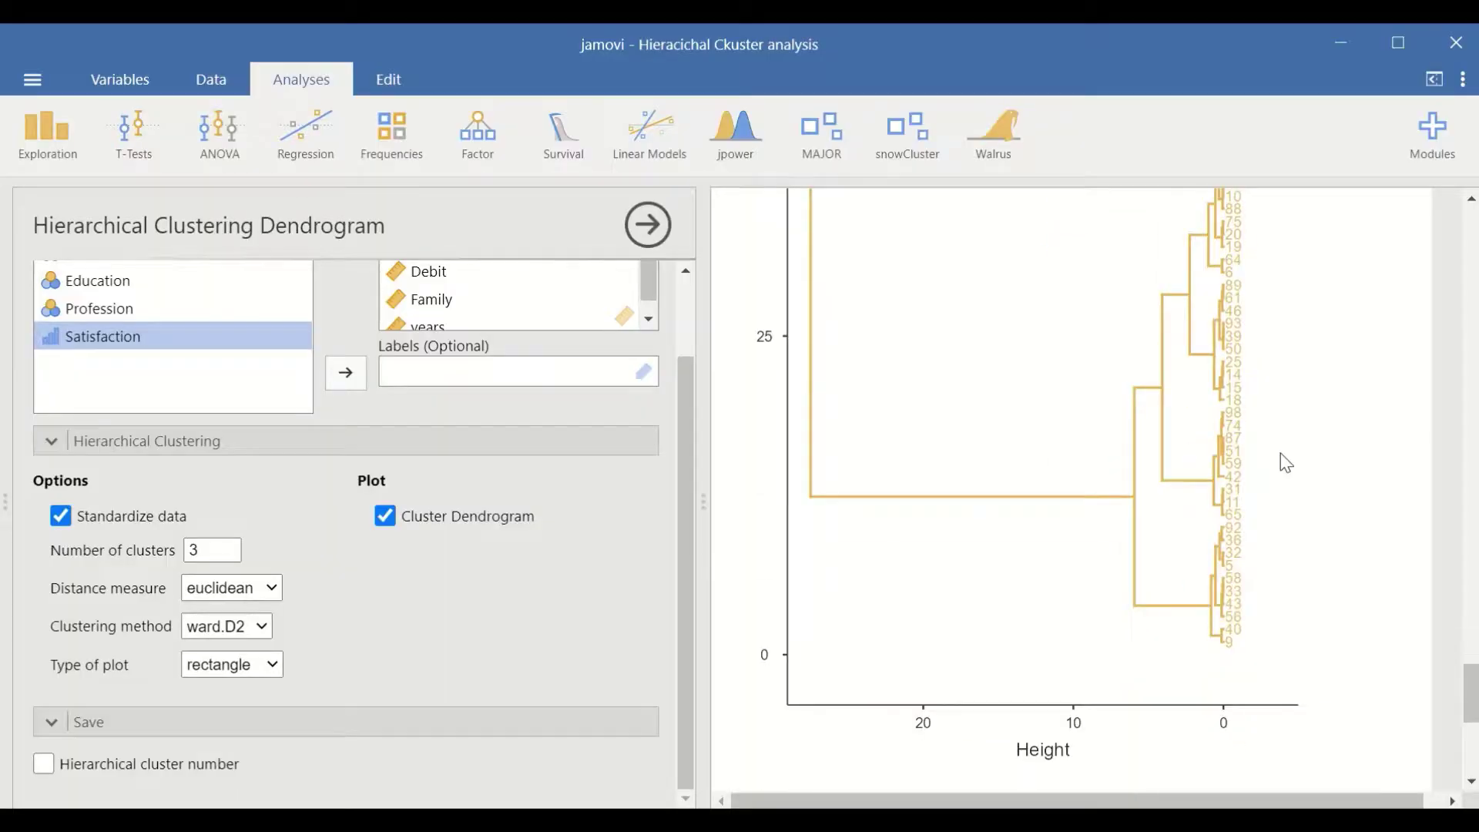
scroll(1287, 470, up, 5)
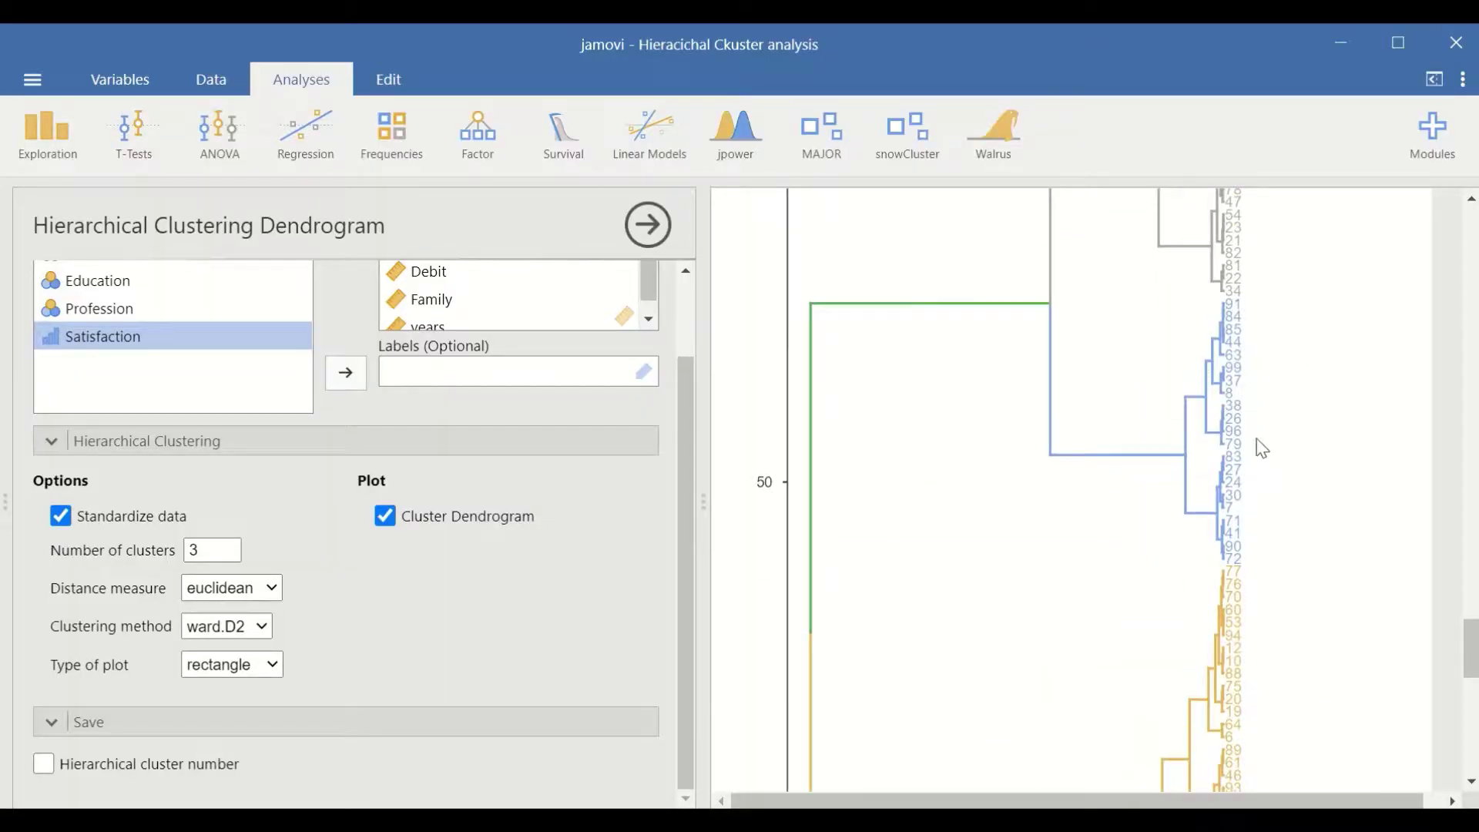
scroll(1252, 404, up, 3)
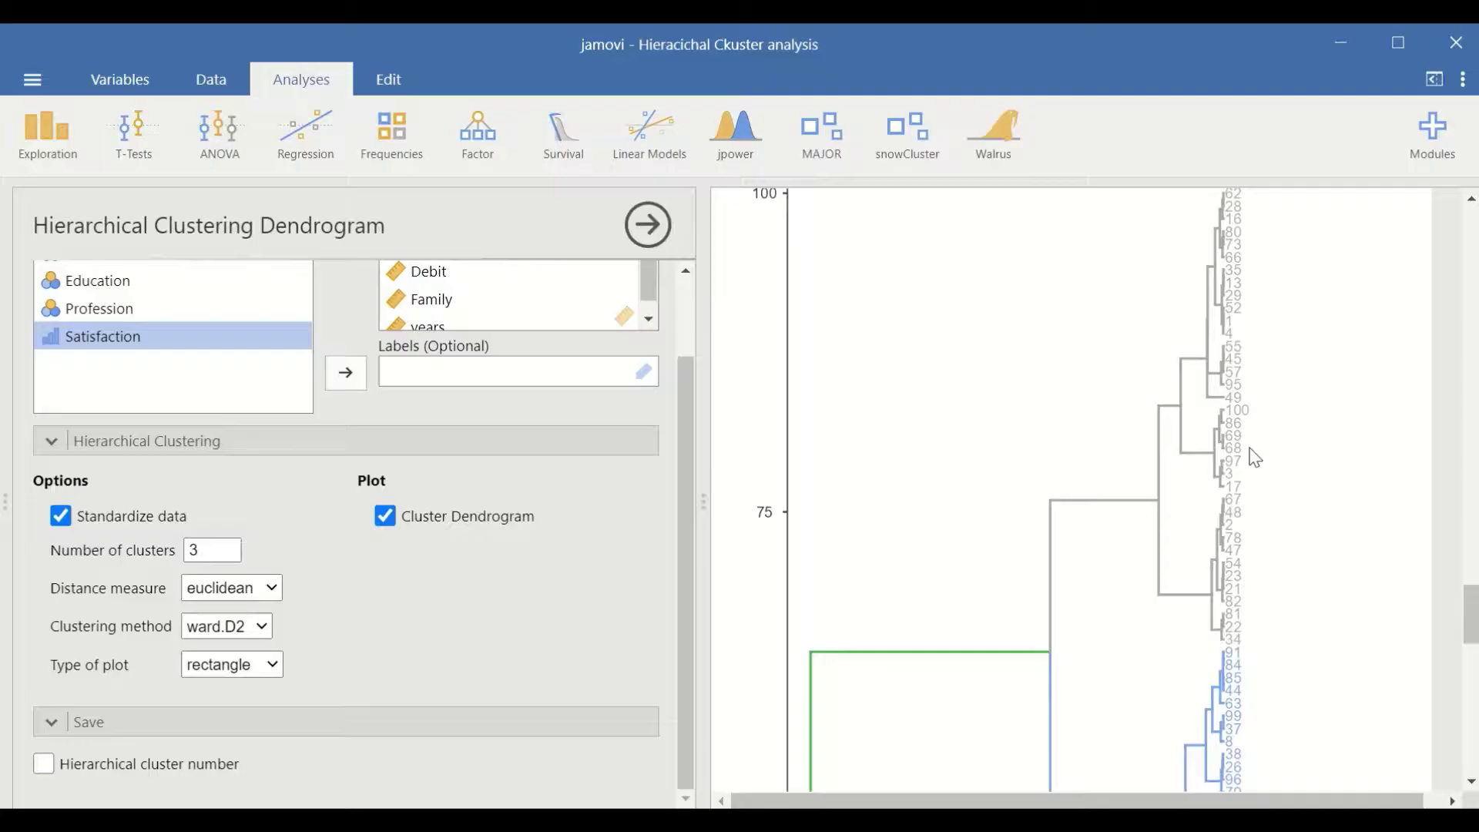
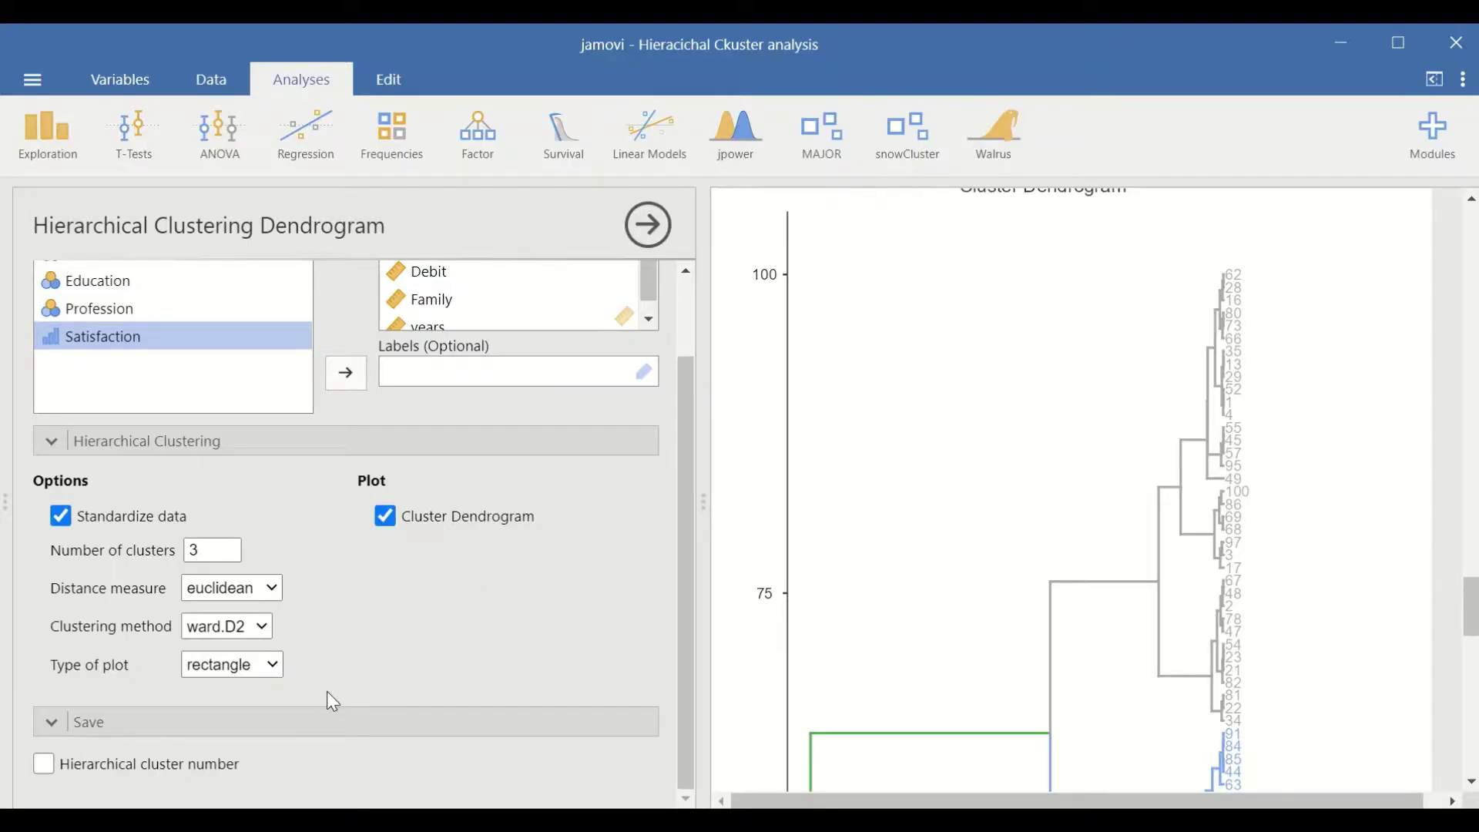
scroll(1200, 532, down, 5)
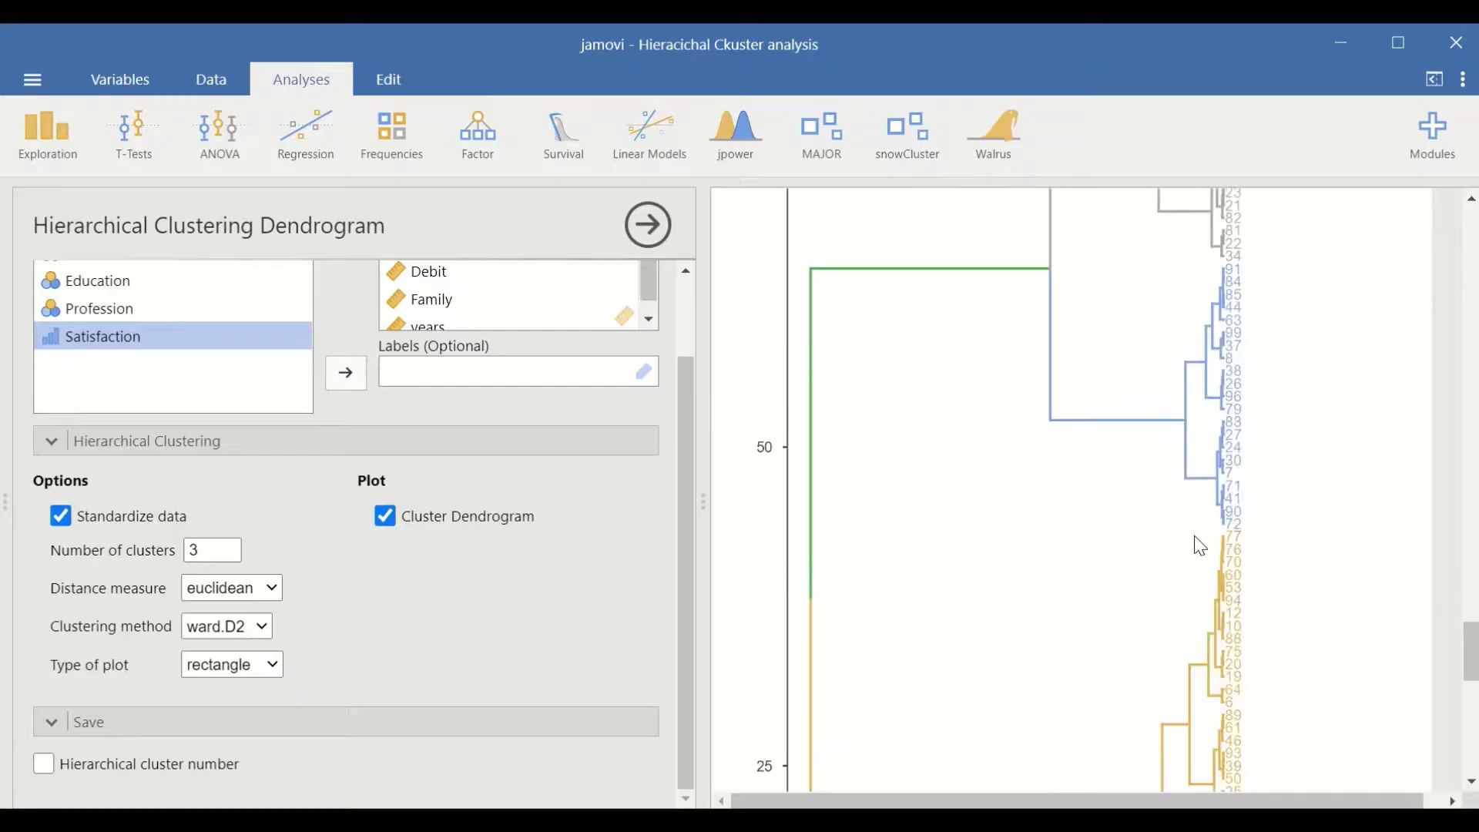
- Save the hierarchical cluster number to the dataset and reveal the new cluster column in the data sheet
click(43, 765)
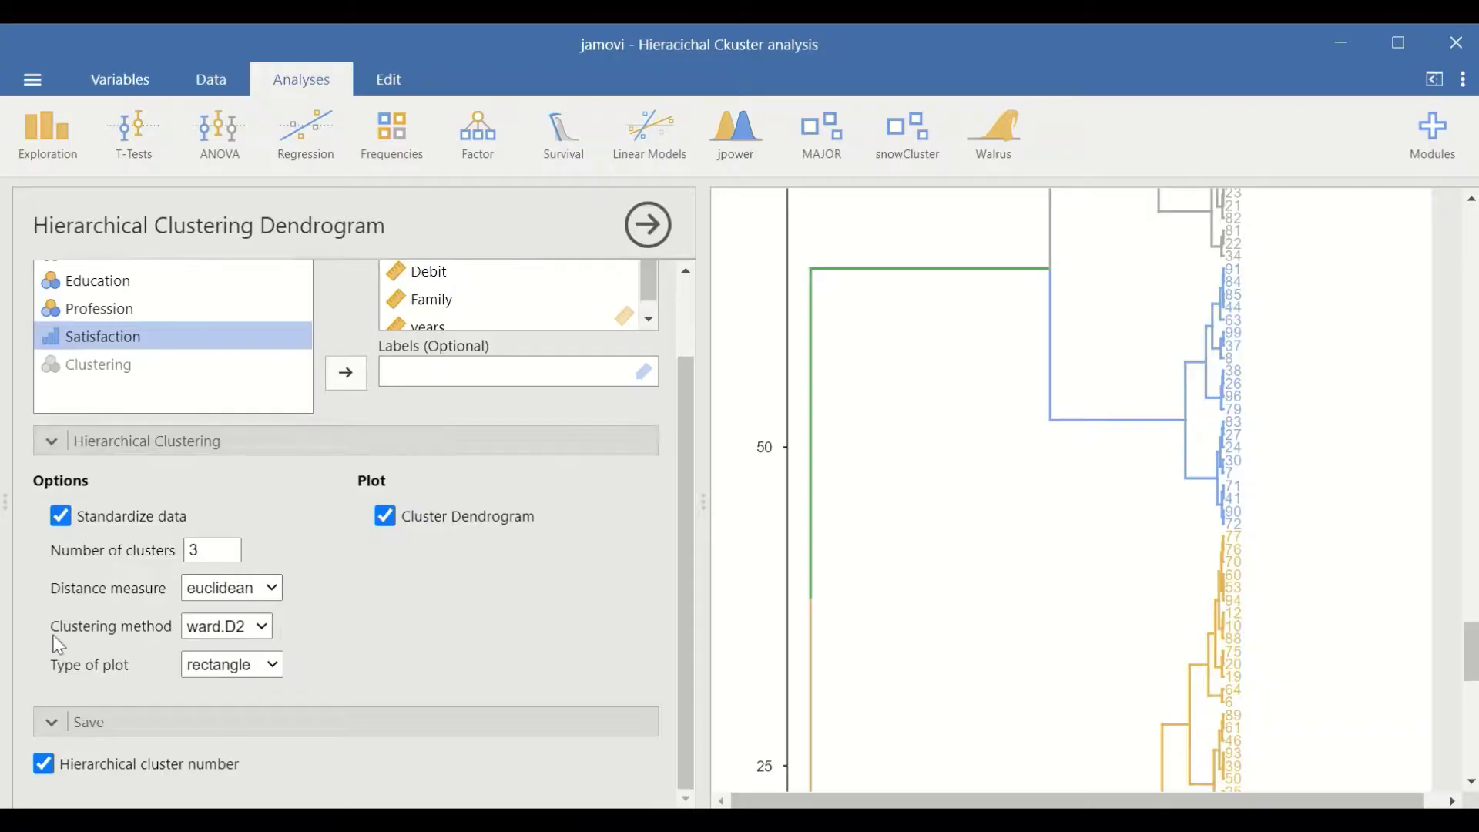
drag(8, 510, 545, 504)
drag(165, 776, 341, 777)
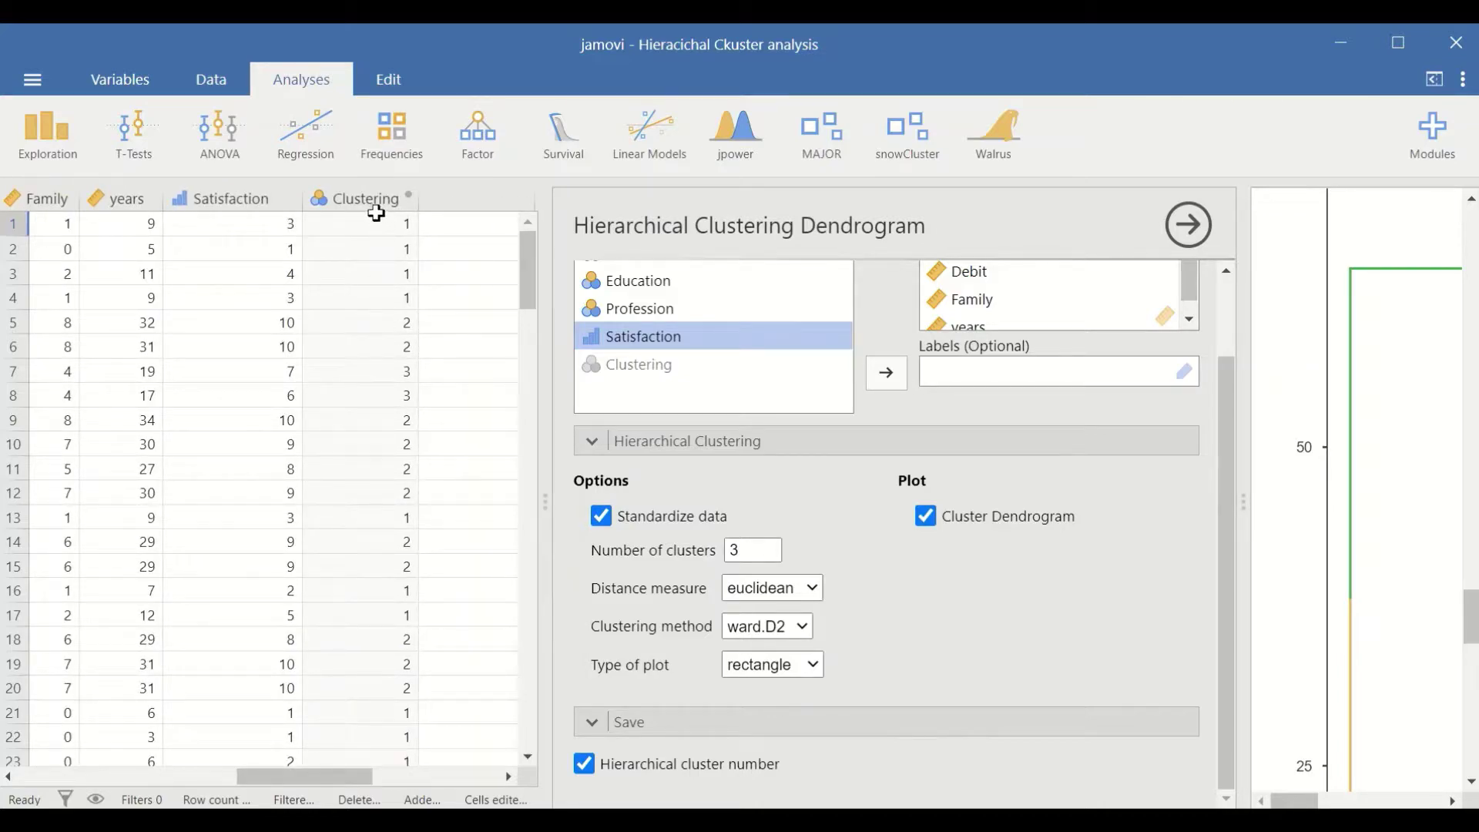
scroll(376, 386, right, 2)
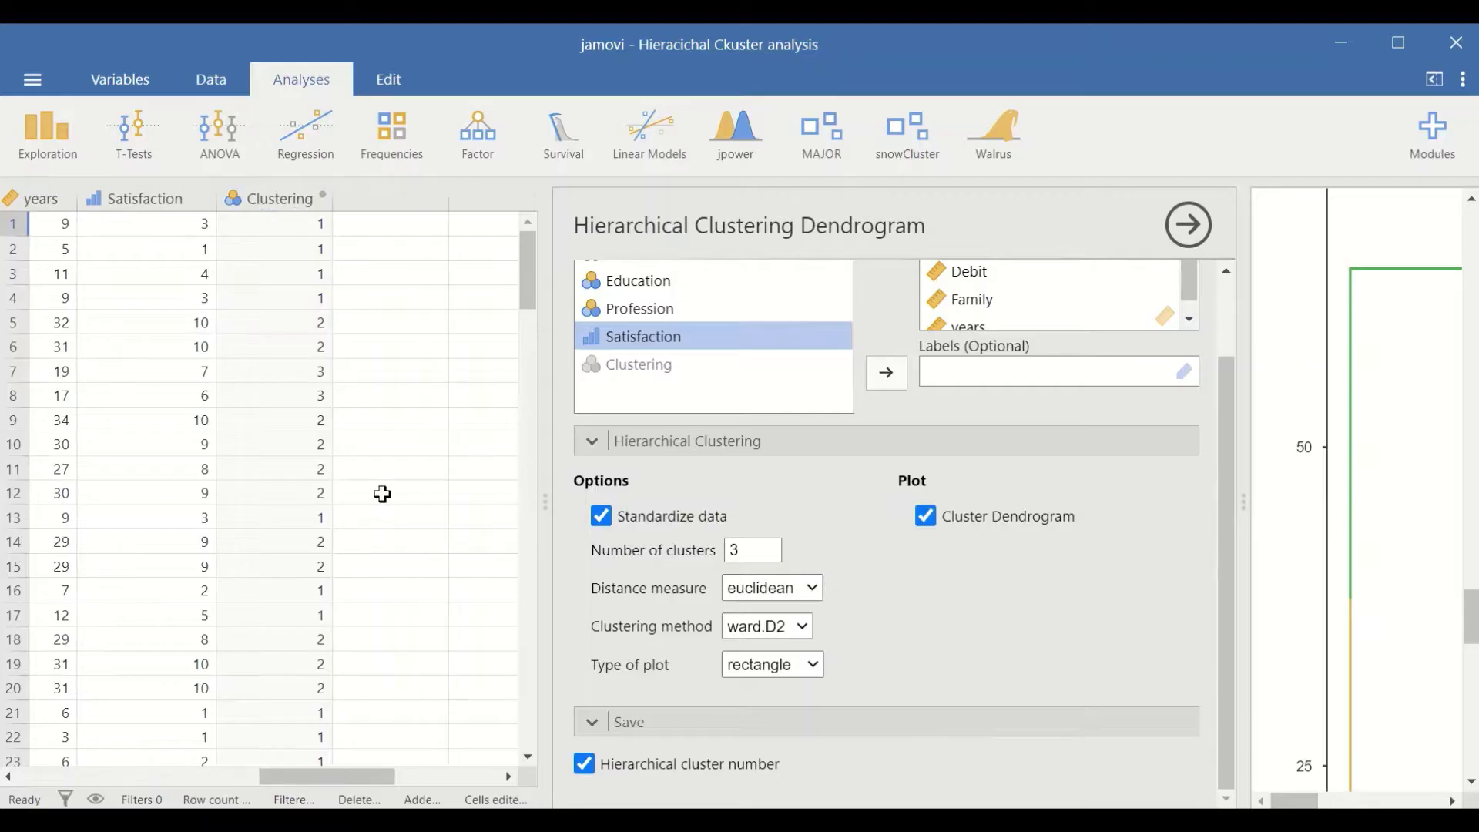